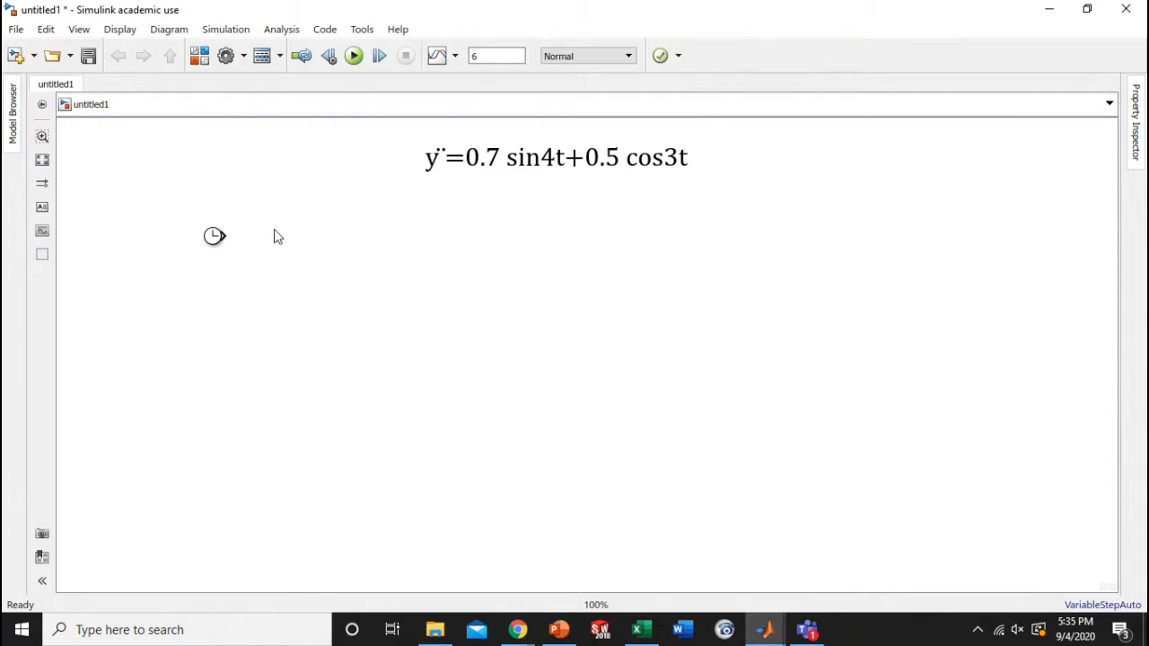
# Draw an output line labelled t from the Clock block and shift the block with its line slightly left.
pyautogui.click(523, 168)
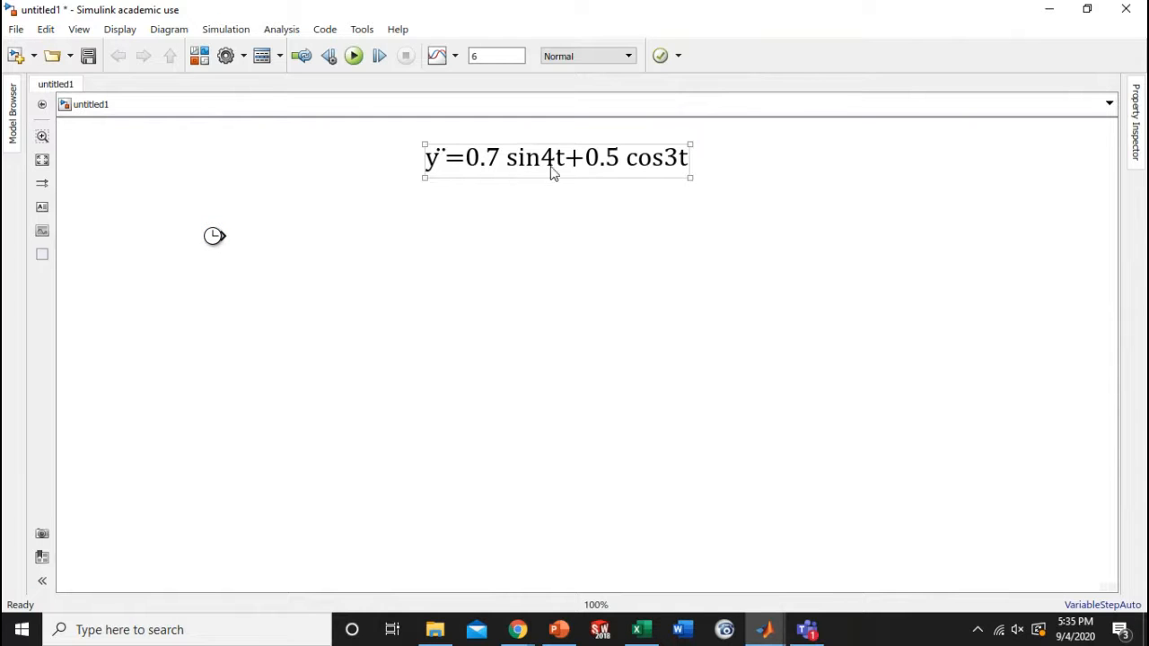
pyautogui.click(239, 238)
pyautogui.moveTo(224, 235); pyautogui.dragTo(265, 236)
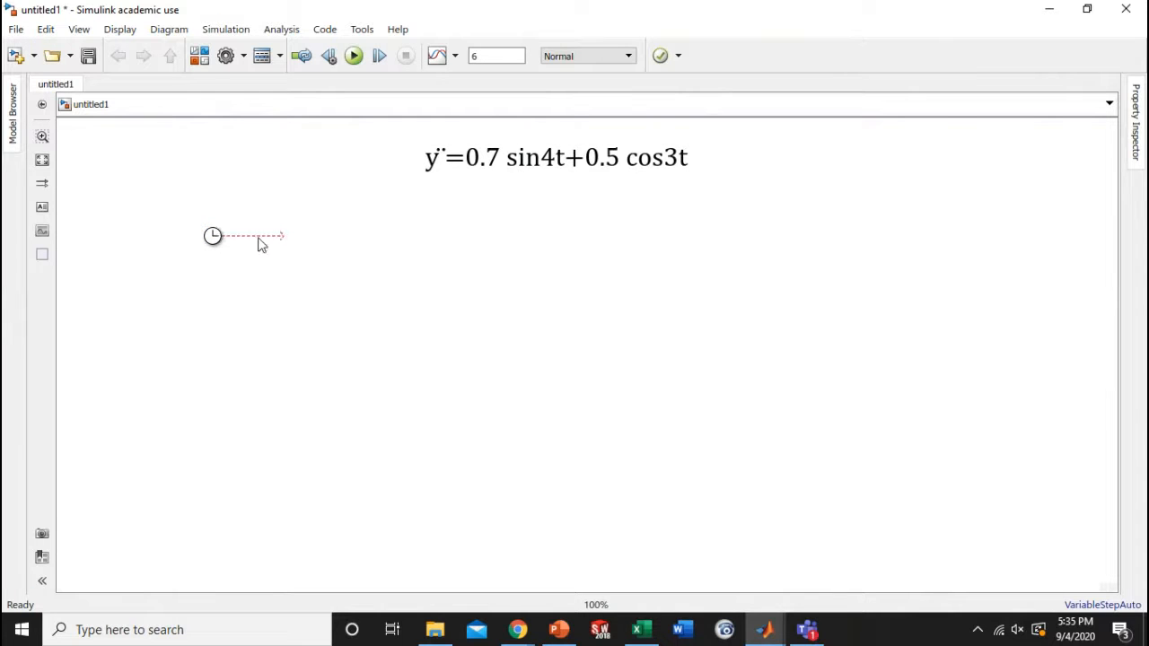
pyautogui.moveTo(189, 217); pyautogui.dragTo(307, 271)
pyautogui.moveTo(191, 235); pyautogui.dragTo(186, 235)
pyautogui.click(325, 300)
# Add a Gain block from the Math Operations library and insert it on the Clock's output line t.
pyautogui.click(203, 55)
pyautogui.click(384, 319)
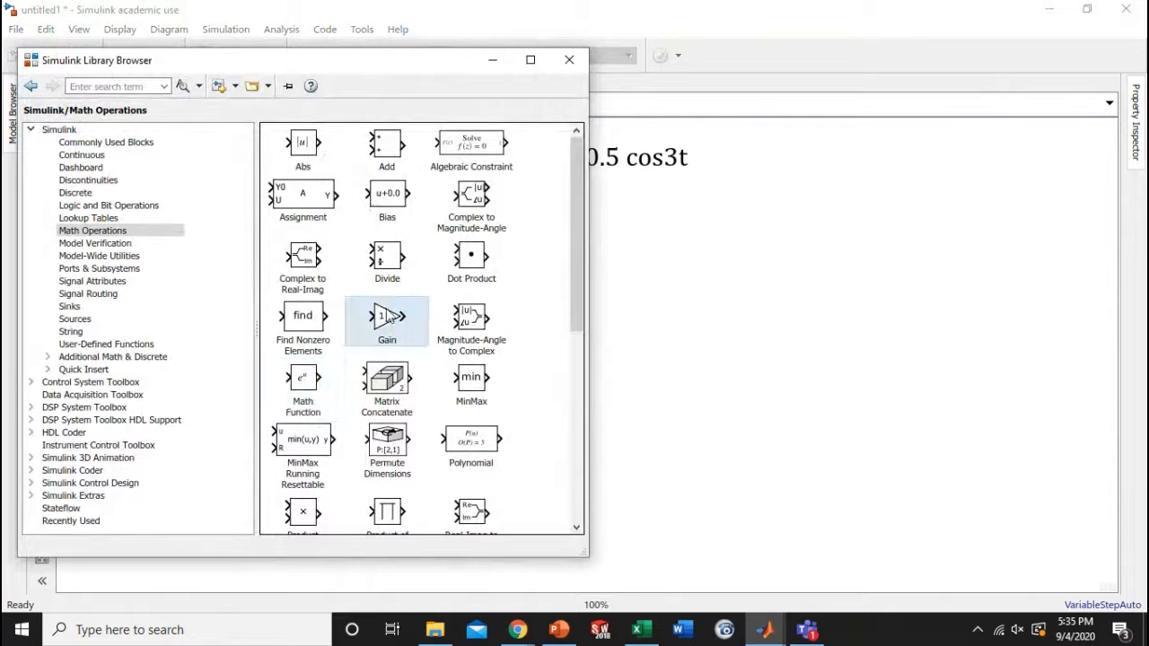
pyautogui.moveTo(399, 329); pyautogui.dragTo(679, 270)
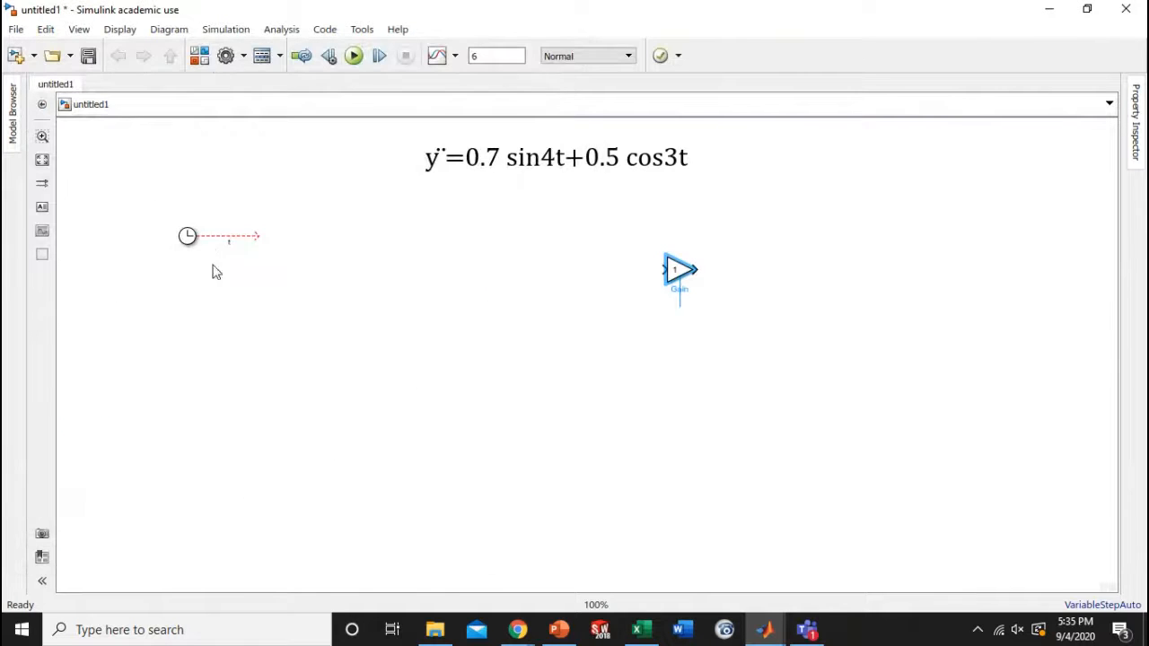
pyautogui.click(206, 56)
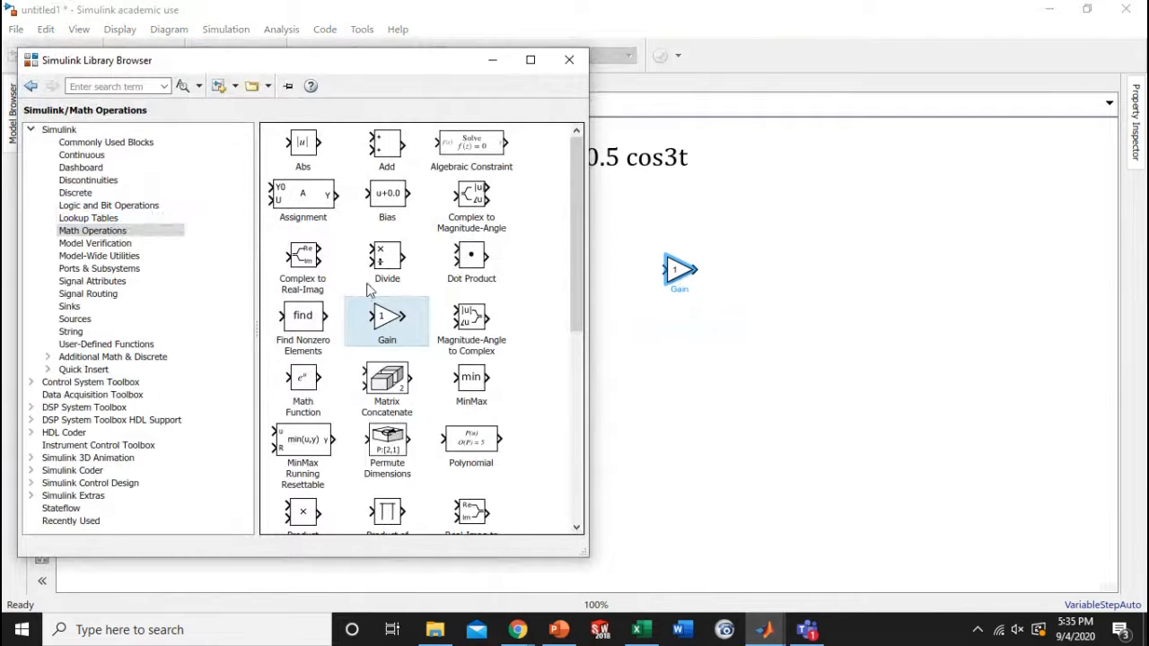
pyautogui.scroll(-3, 368, 288)
pyautogui.scroll(-2, 377, 287)
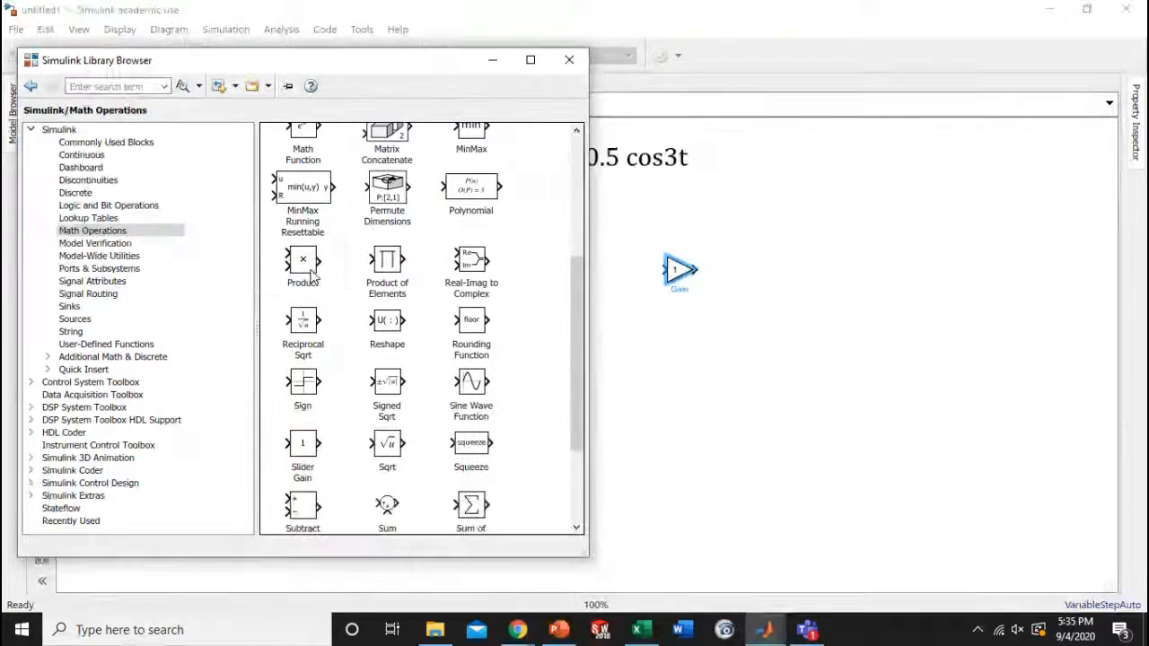
pyautogui.click(305, 265)
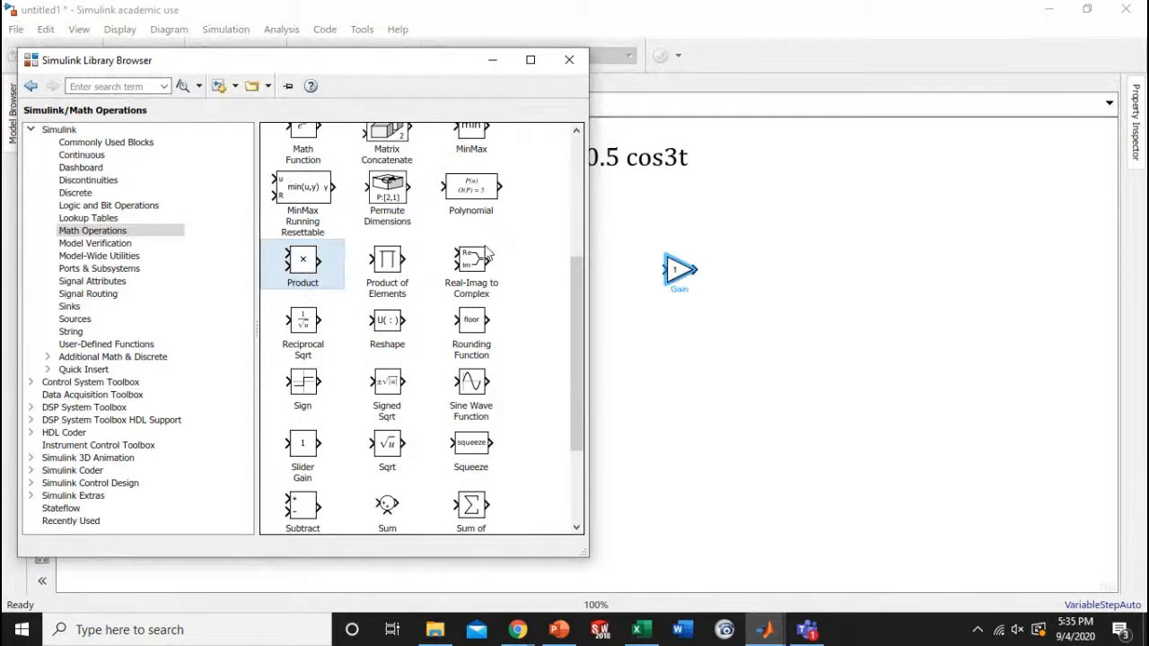
pyautogui.click(492, 59)
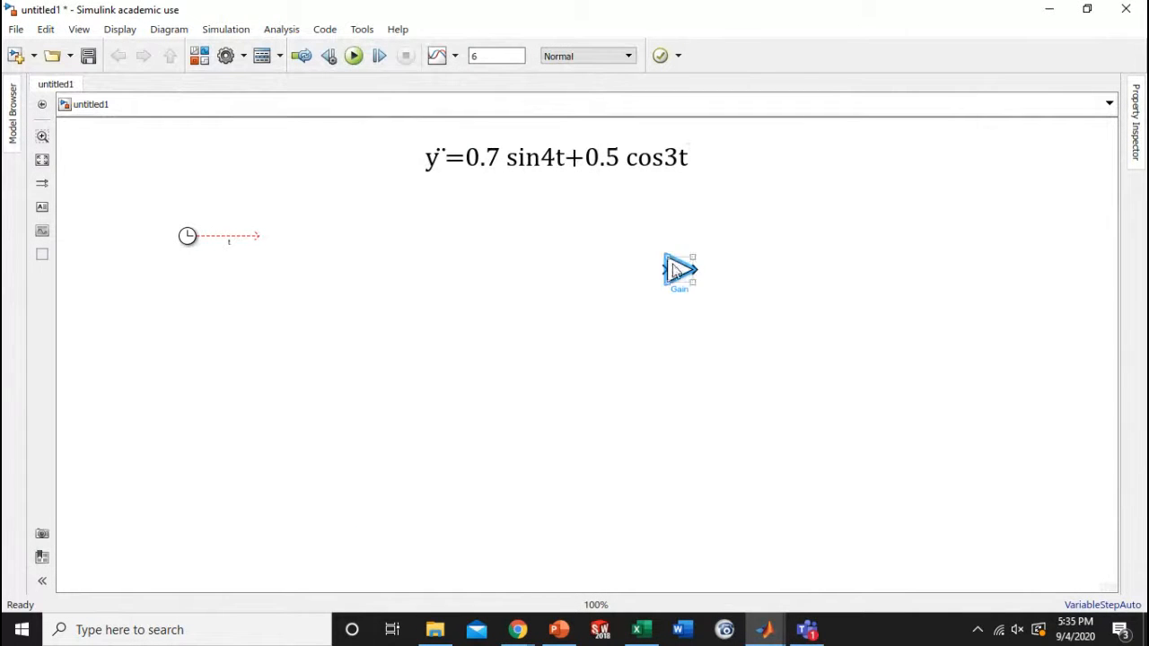
pyautogui.moveTo(679, 269); pyautogui.dragTo(240, 234)
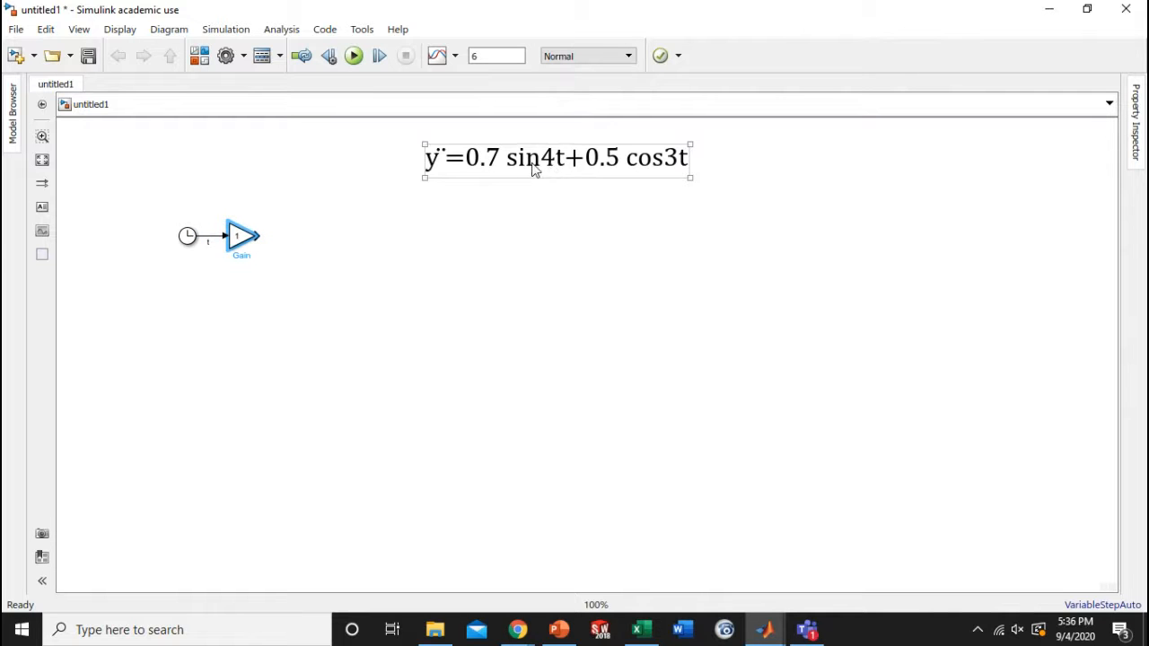
# Set the gain of the block after the Clock to 4.
pyautogui.doubleClick(244, 237)
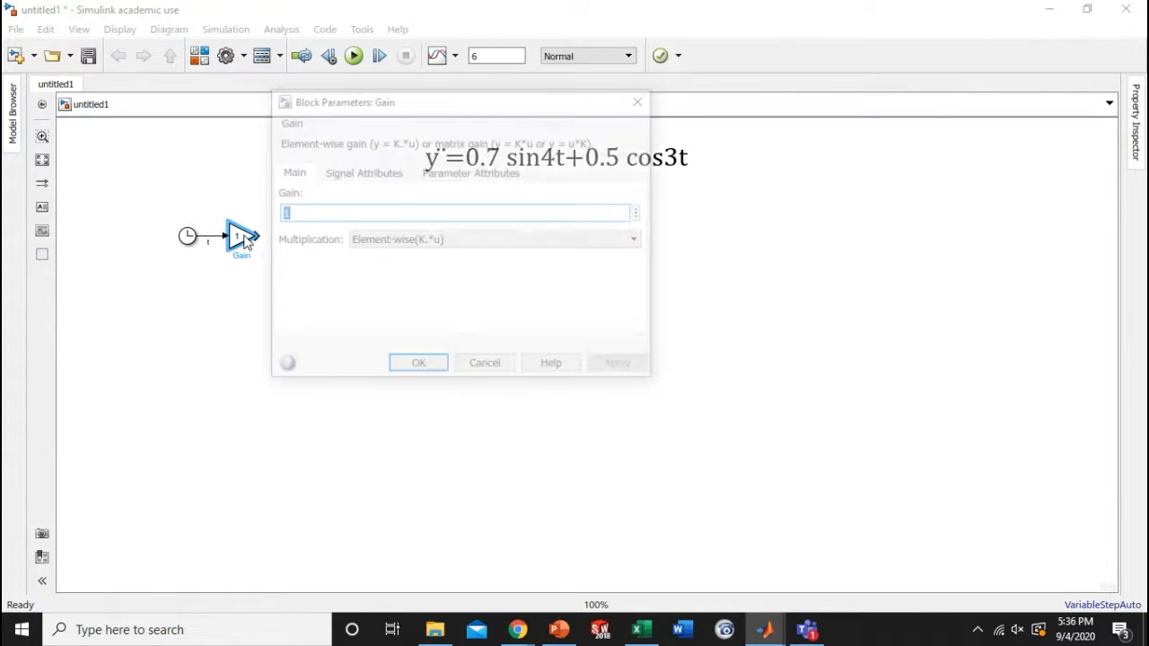
pyautogui.write('4')
pyautogui.press('Return')
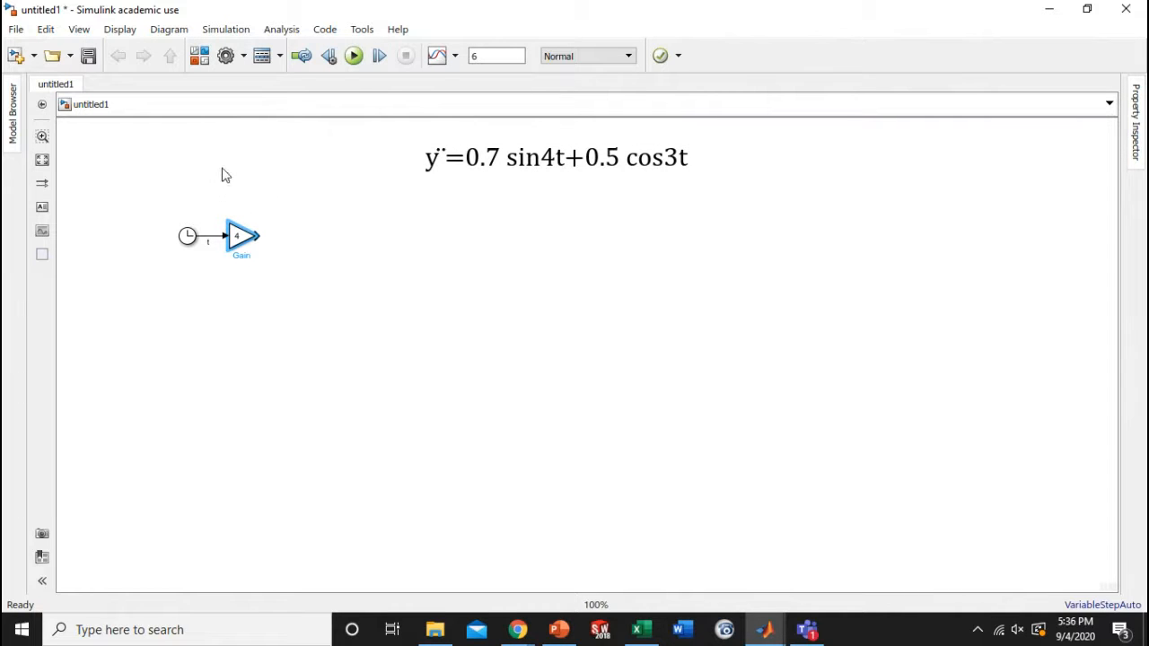
# Insert a Trigonometric Function block after the gain of 4, connect the two, and label the connecting line 4t.
pyautogui.click(341, 242)
pyautogui.doubleClick(341, 242)
pyautogui.write('trig')
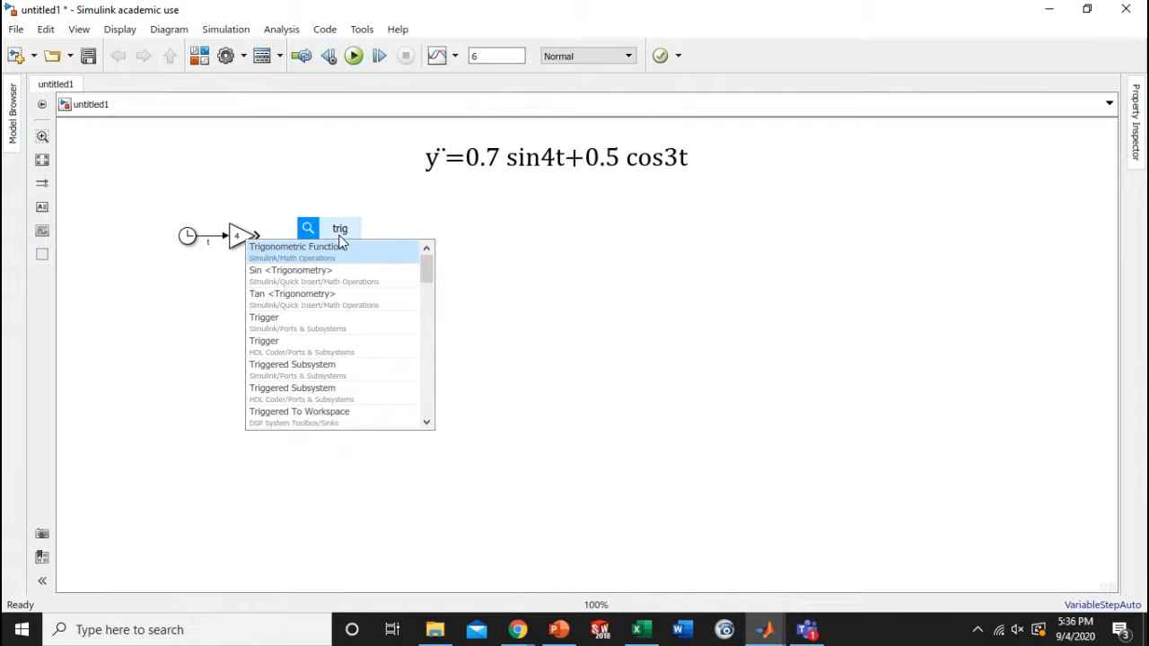
pyautogui.press('Return')
pyautogui.moveTo(339, 241); pyautogui.dragTo(315, 242)
pyautogui.click(277, 237)
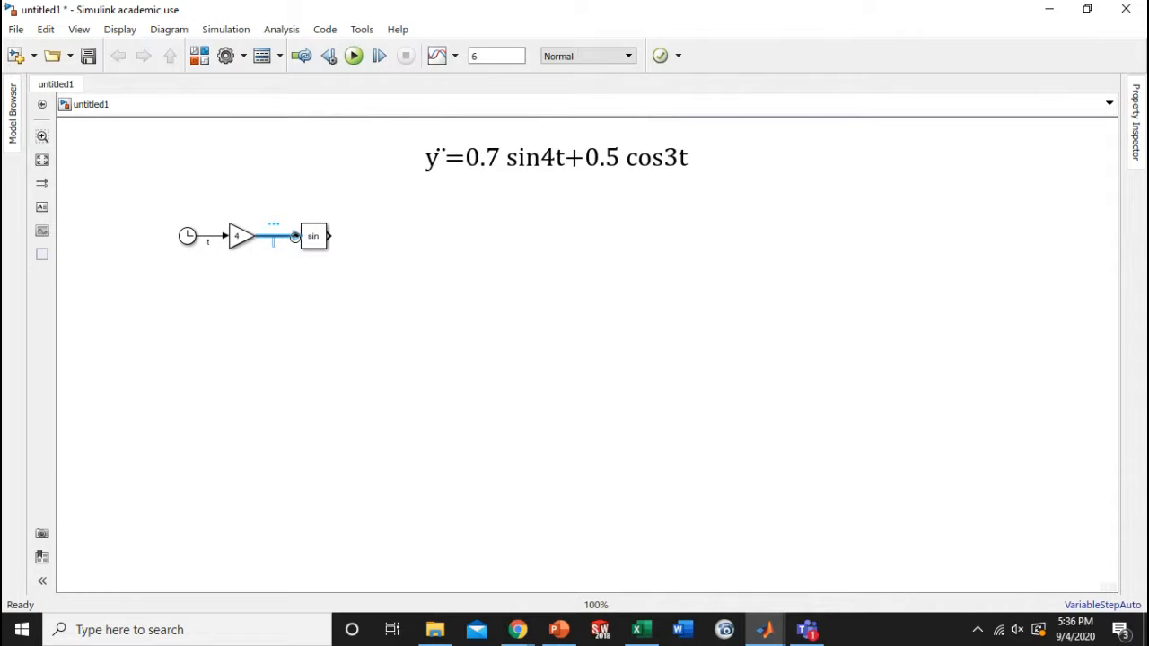
pyautogui.click(385, 253)
# Draw an output line from the sin block and label it sin(4).
pyautogui.moveTo(332, 235); pyautogui.dragTo(386, 236)
pyautogui.click(352, 237)
pyautogui.click(446, 303)
# Highlight the sin4t term in the equation annotation above the diagram.
pyautogui.click(514, 161)
pyautogui.moveTo(504, 156); pyautogui.dragTo(570, 155)
pyautogui.click(504, 150)
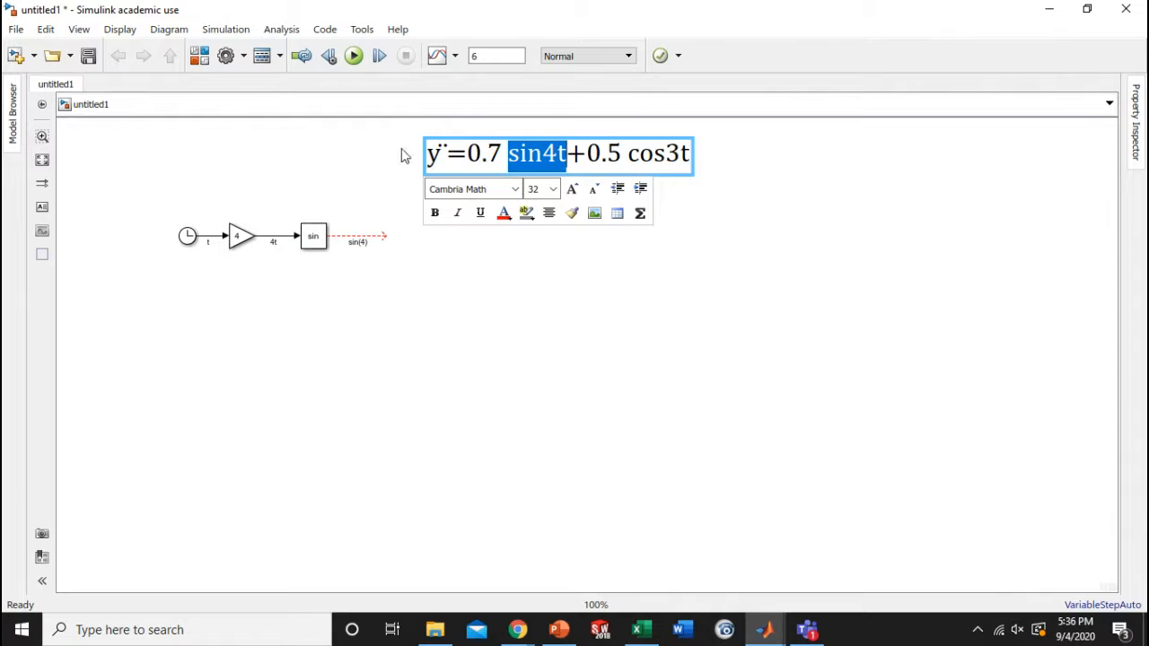
pyautogui.click(246, 242)
pyautogui.scroll(1, 266, 254)
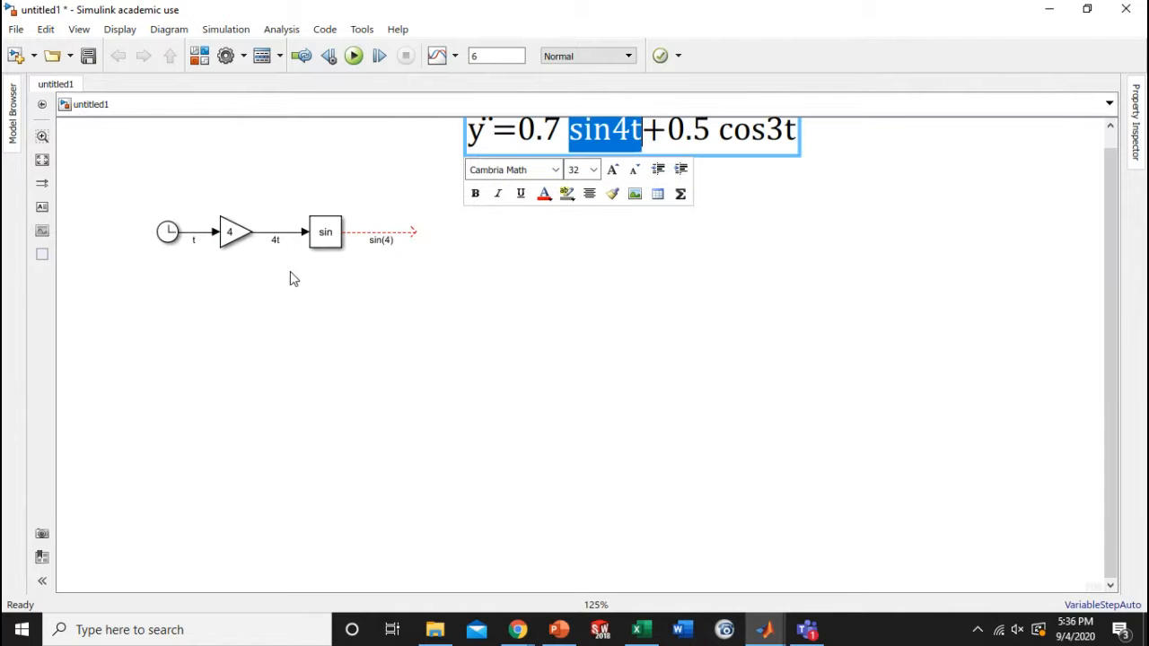
pyautogui.click(489, 299)
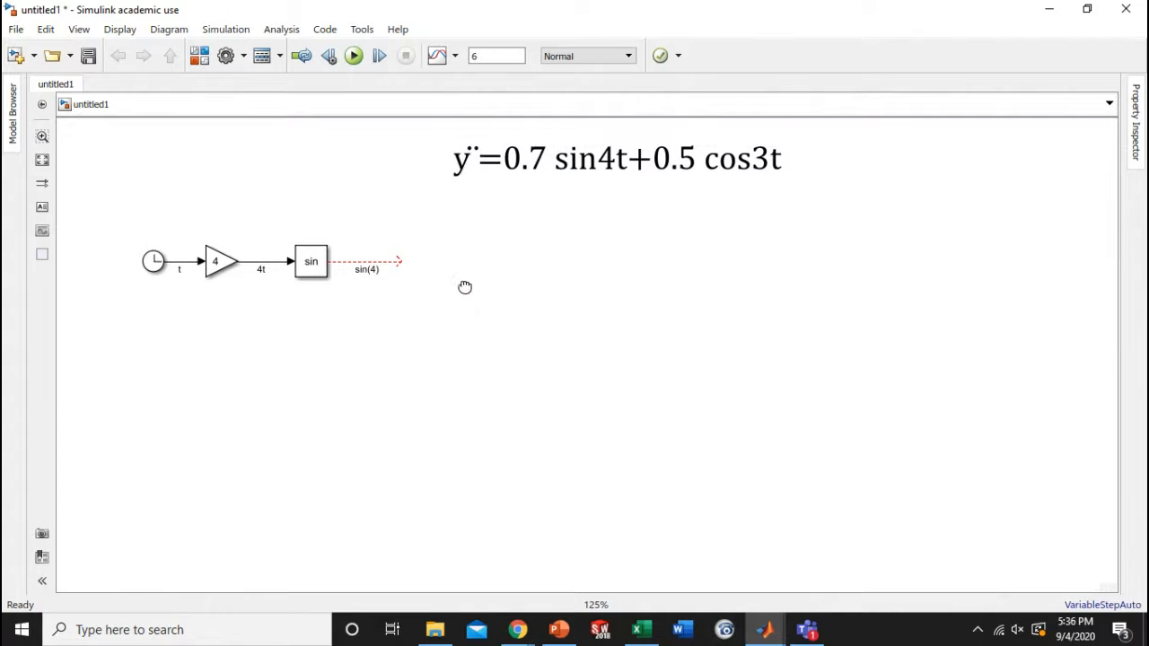
# Copy the gain-of-4 block to the end of the sin output line and set the copy's gain to 0.7.
pyautogui.click(222, 267)
pyautogui.moveTo(222, 267); pyautogui.dragTo(442, 269)
pyautogui.doubleClick(449, 267)
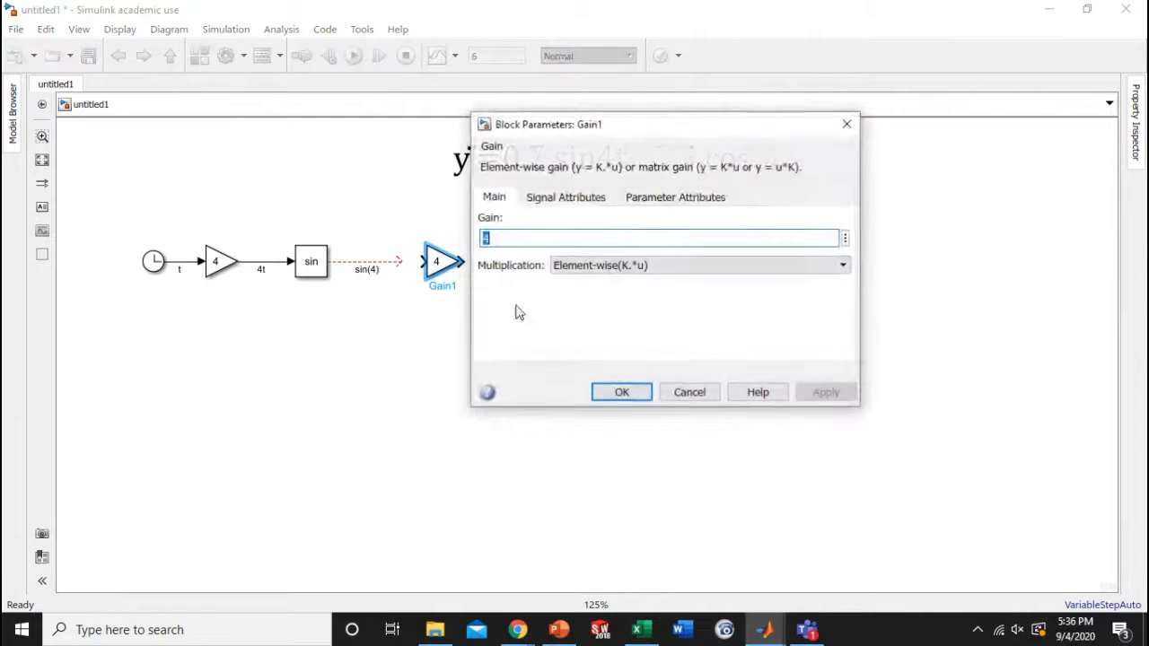
pyautogui.write('0.')
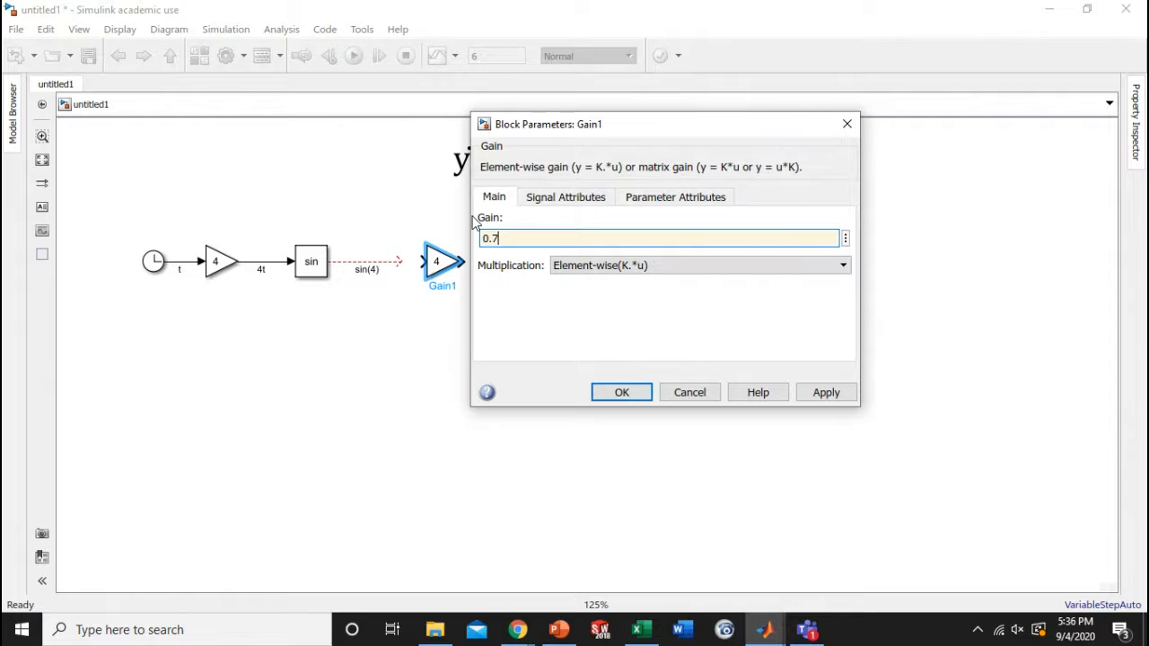
pyautogui.write('7')
pyautogui.press('Return')
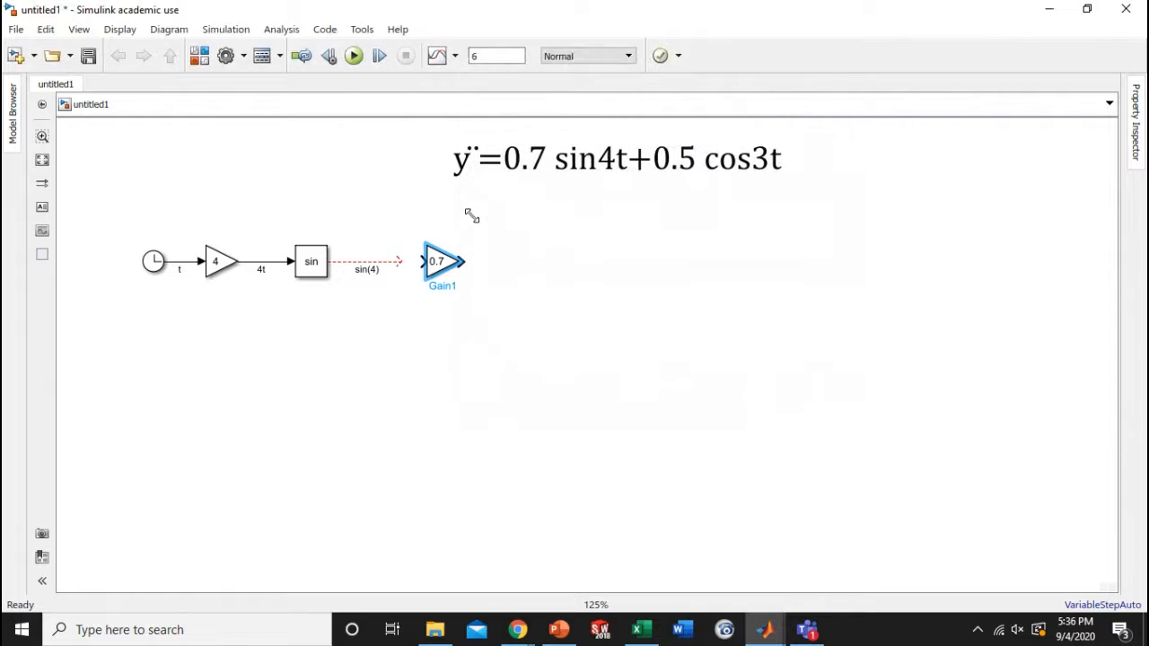
# Relabel the sin output line sin(4t) and wire it through the 0.7 gain to an open output line.
pyautogui.click(377, 268)
pyautogui.click(410, 326)
pyautogui.moveTo(400, 261); pyautogui.dragTo(514, 259)
pyautogui.click(434, 262)
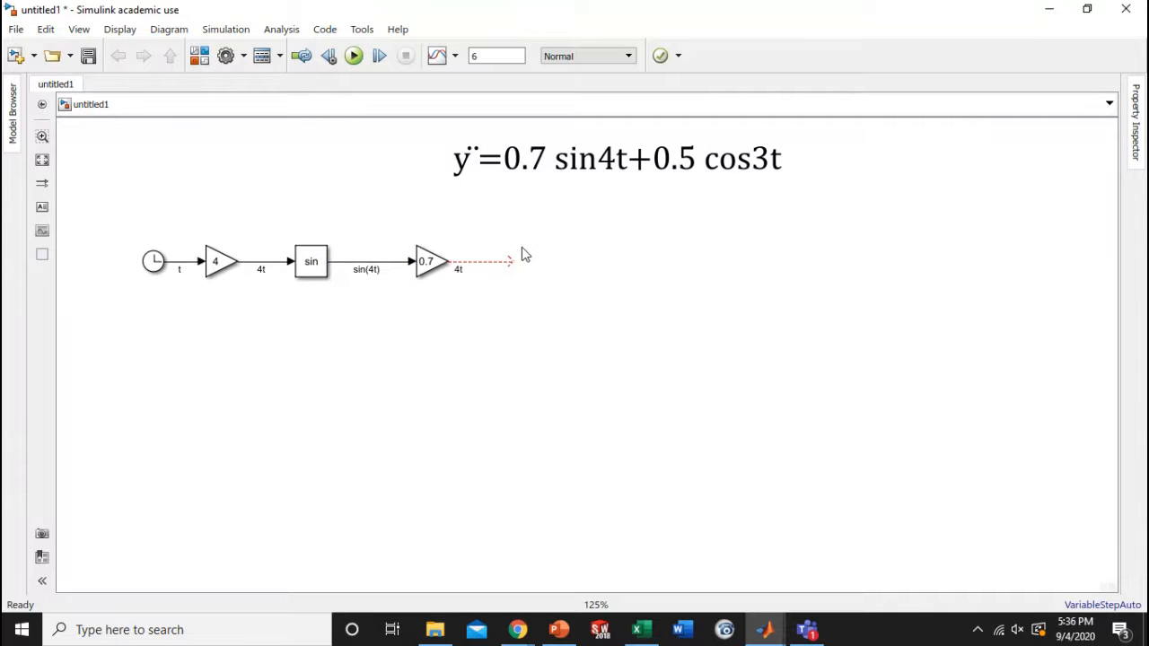
# Label the 0.7 gain's output line 0.7sin(4t).
pyautogui.click(517, 164)
pyautogui.doubleClick(485, 263)
pyautogui.click(529, 303)
pyautogui.click(594, 162)
# Branch the Clock's t line downward to start a second signal path for the cosine term.
pyautogui.moveTo(177, 271); pyautogui.dragTo(198, 331)
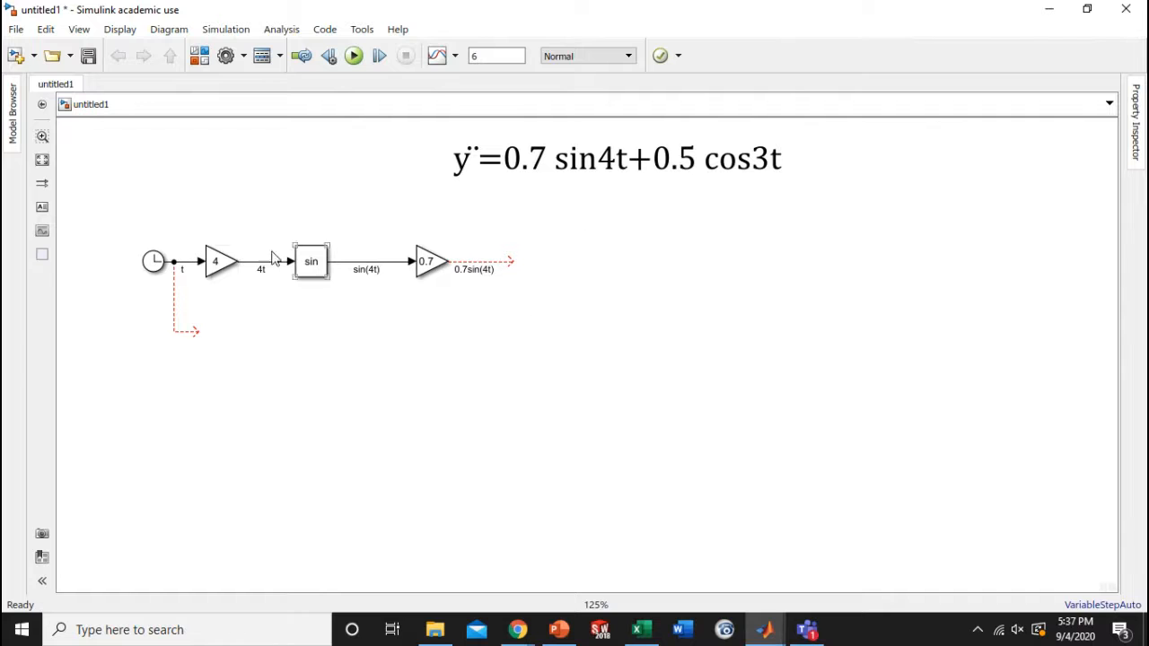
pyautogui.click(718, 177)
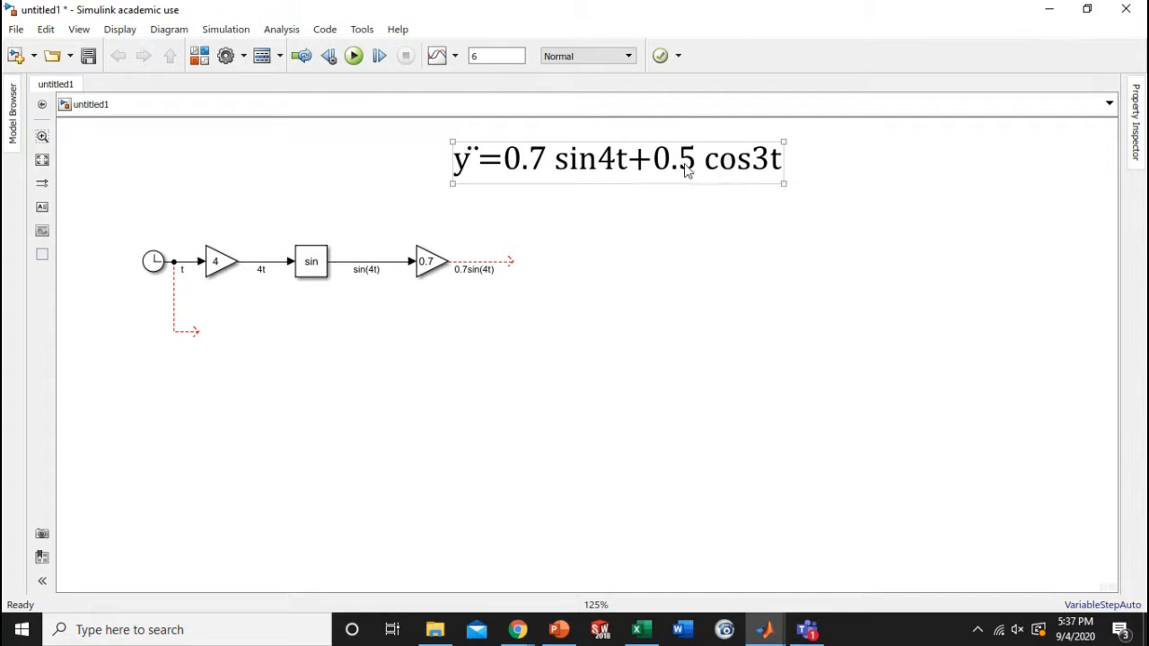
pyautogui.click(665, 185)
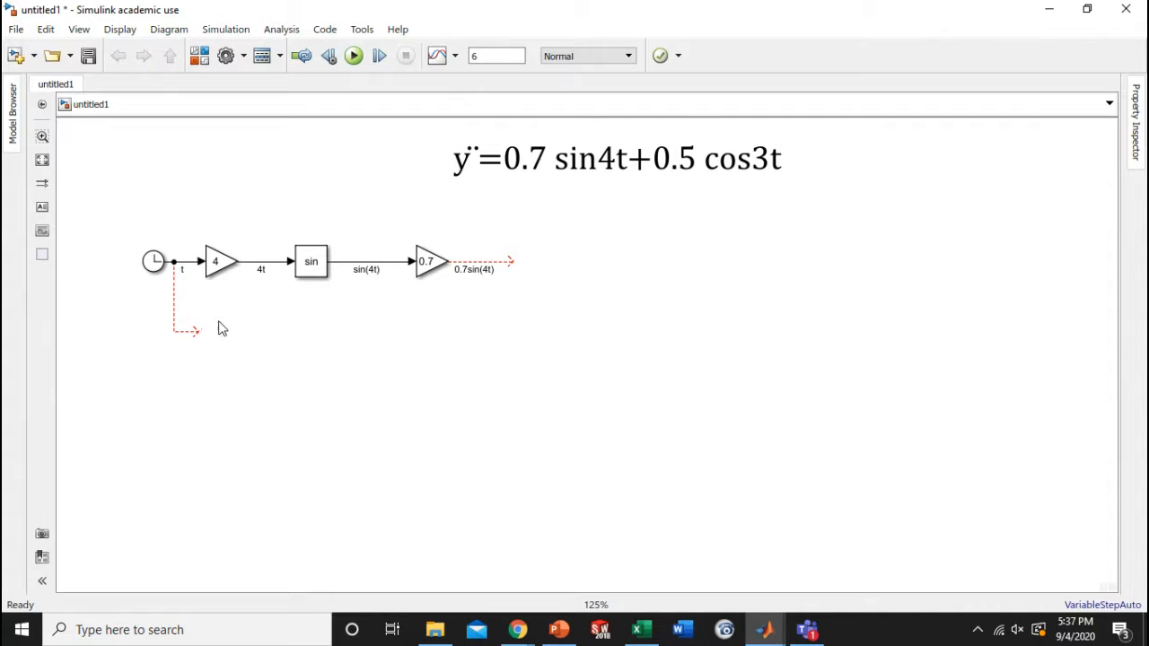
# Copy the gain-of-4 block onto the lower branch, set its gain to 3, and connect it to the t line.
pyautogui.click(227, 274)
pyautogui.moveTo(227, 275); pyautogui.dragTo(222, 337)
pyautogui.doubleClick(223, 336)
pyautogui.write('3')
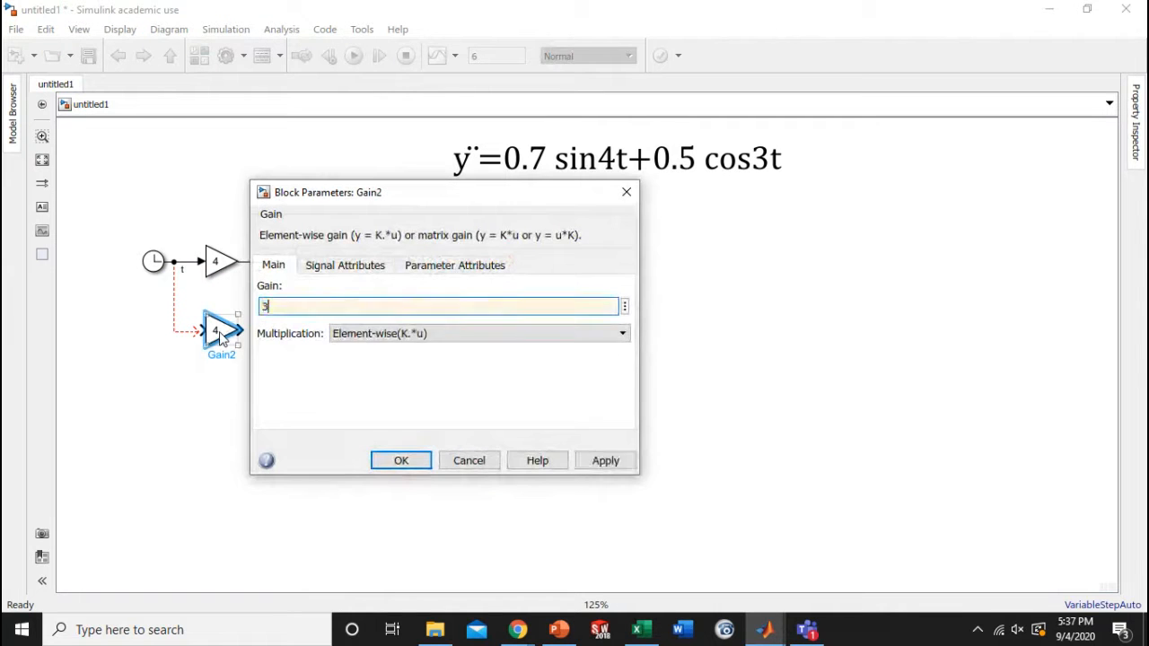
pyautogui.press('Return')
pyautogui.moveTo(218, 334); pyautogui.dragTo(207, 334)
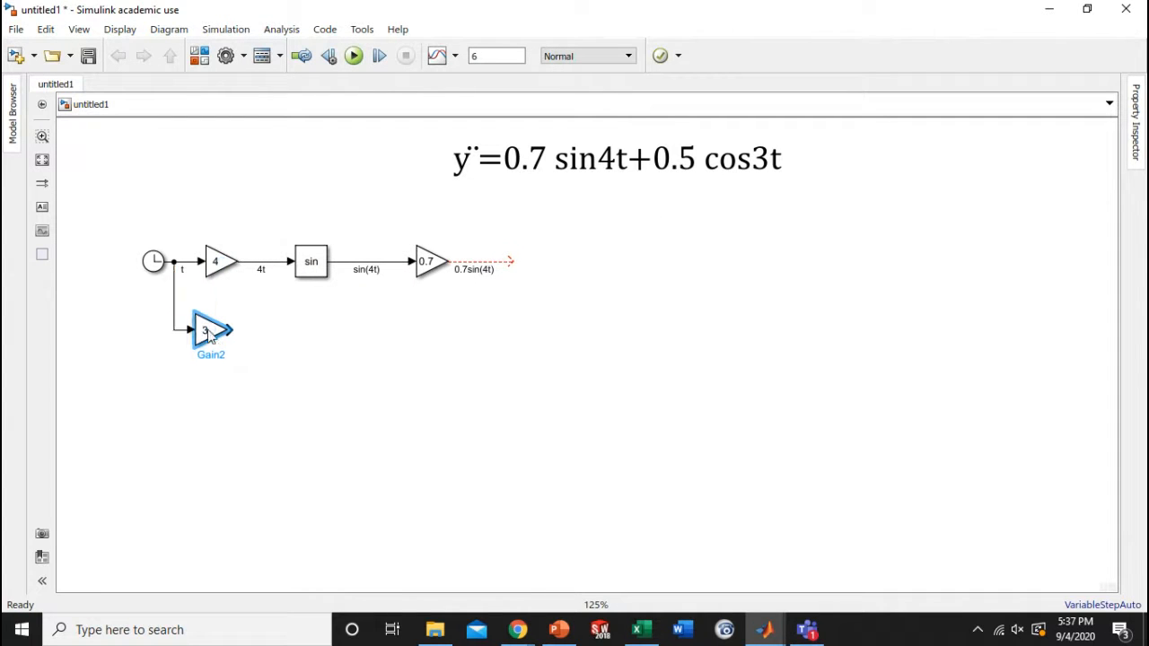
pyautogui.click(295, 365)
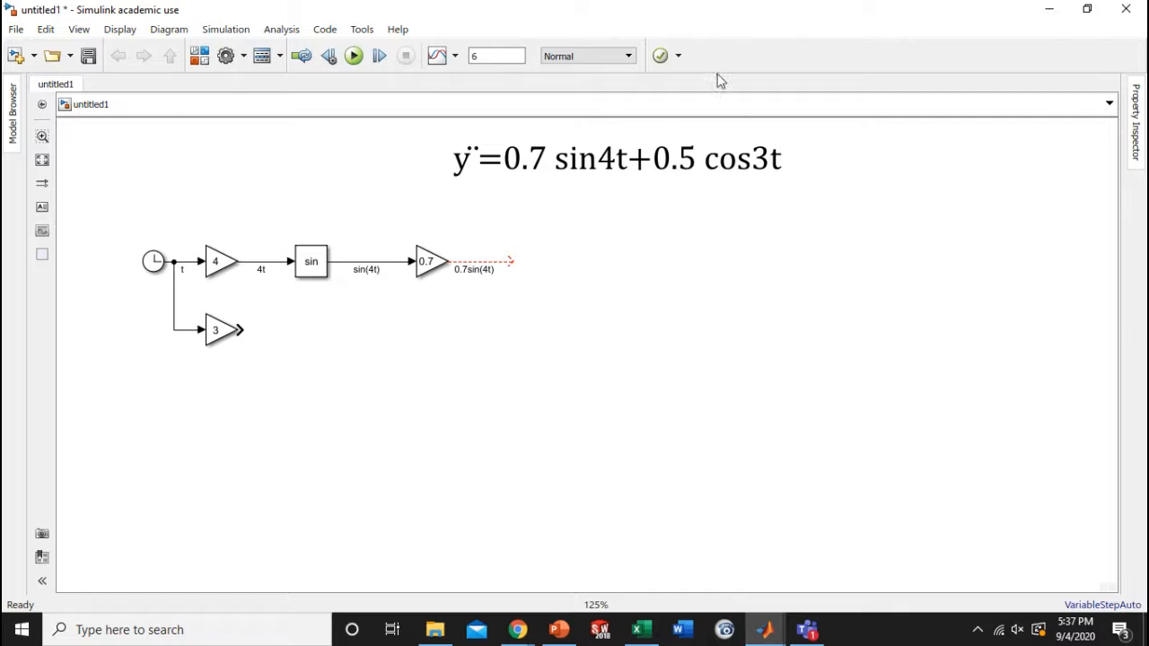
# Connect a Trigonometric Function block from the Math Operations library after the gain of 3 and label the connecting line 3t.
pyautogui.click(516, 186)
pyautogui.click(198, 56)
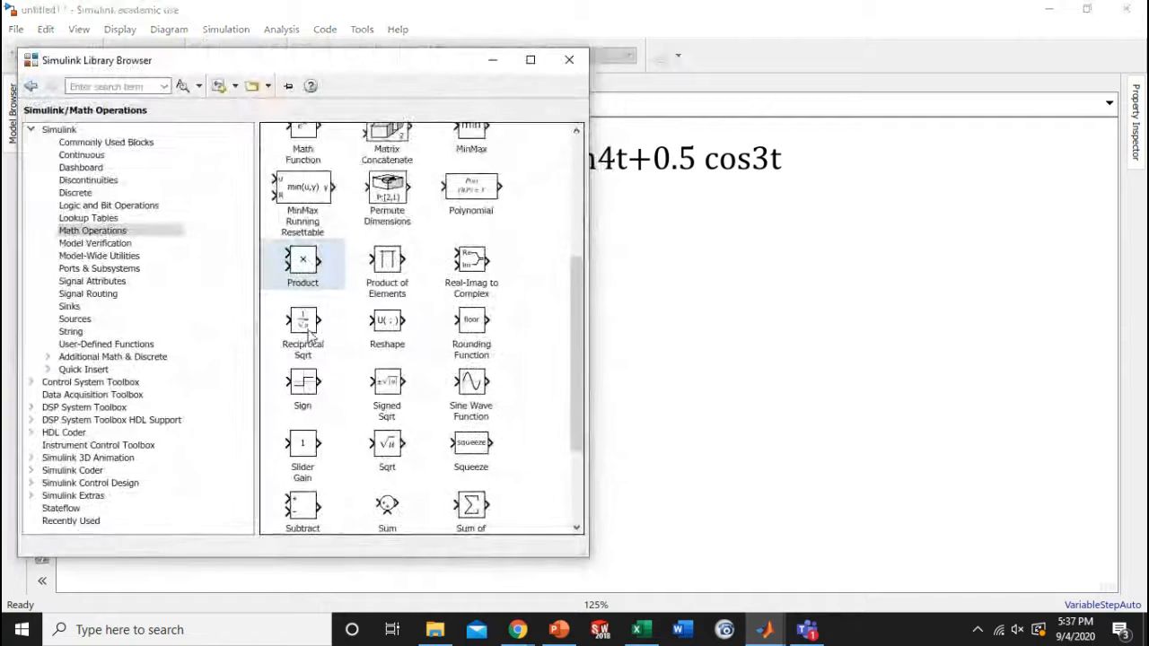
pyautogui.scroll(4, 309, 336)
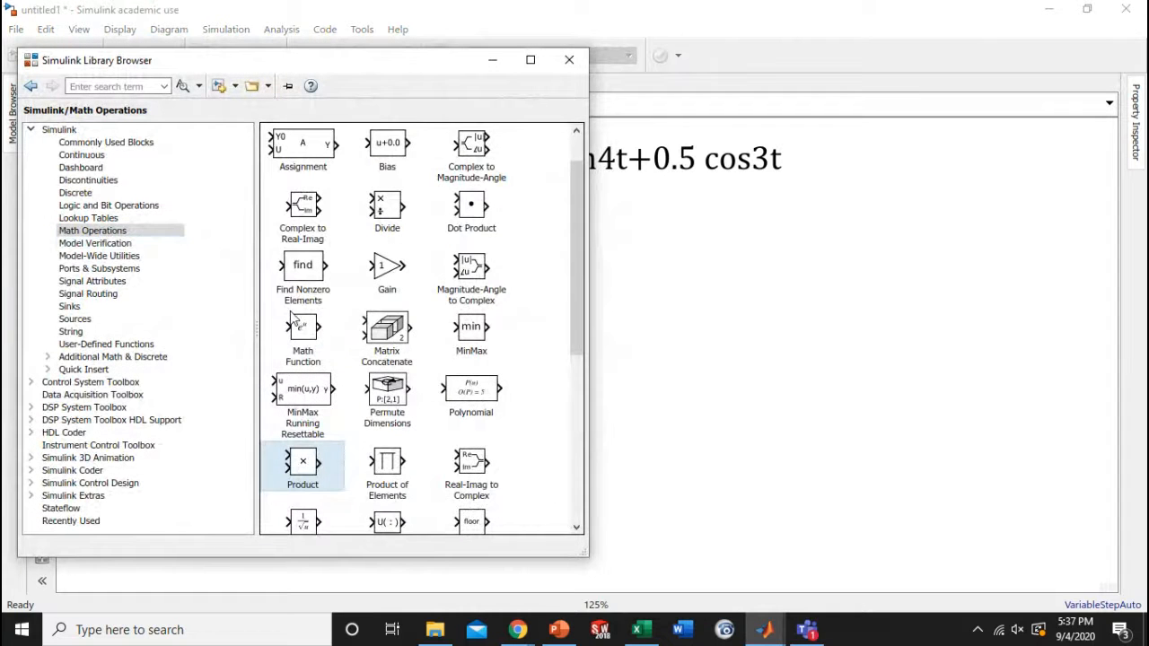
pyautogui.scroll(-4, 294, 320)
pyautogui.scroll(5, 294, 319)
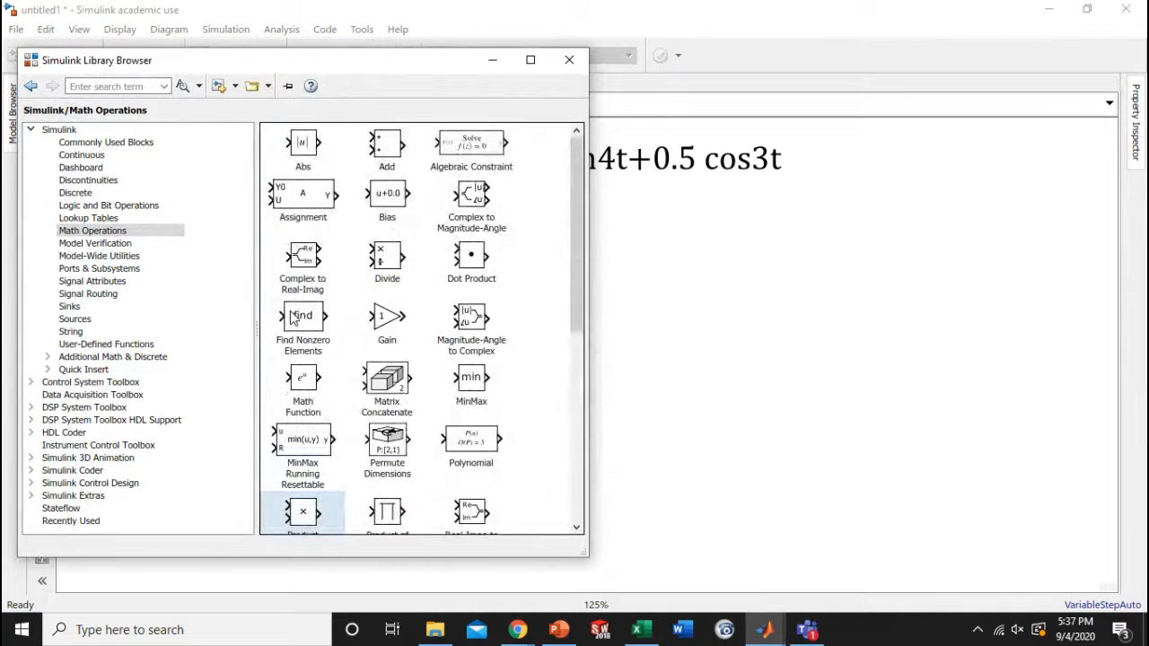
pyautogui.scroll(-5, 422, 393)
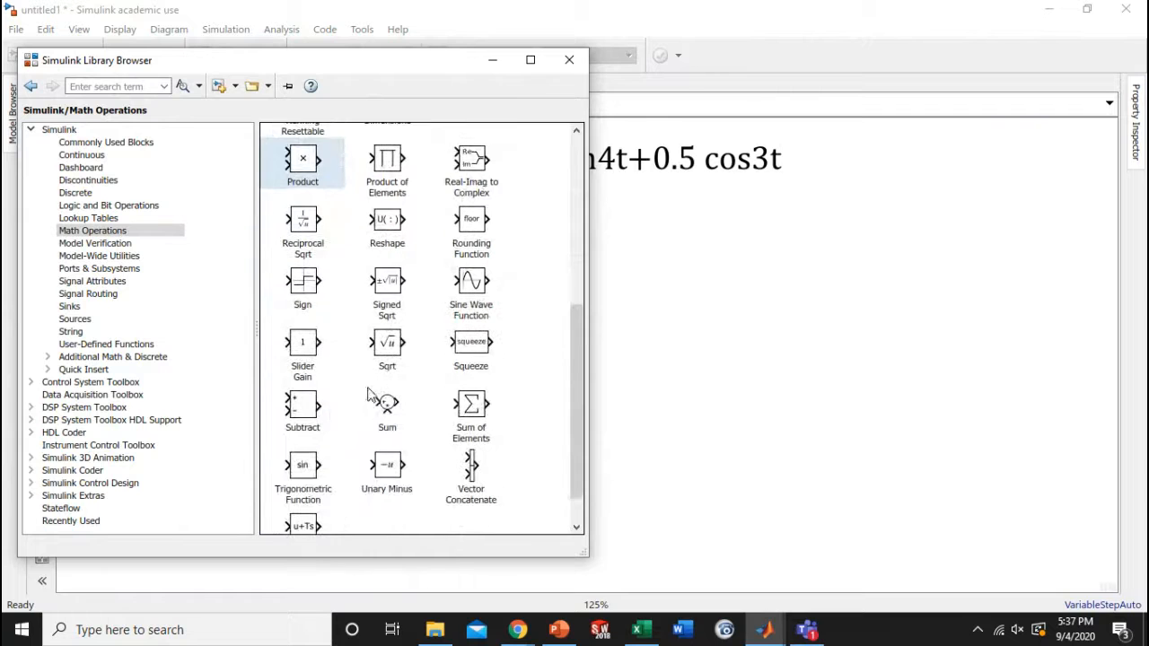
pyautogui.moveTo(302, 466); pyautogui.dragTo(257, 341)
pyautogui.click(273, 395)
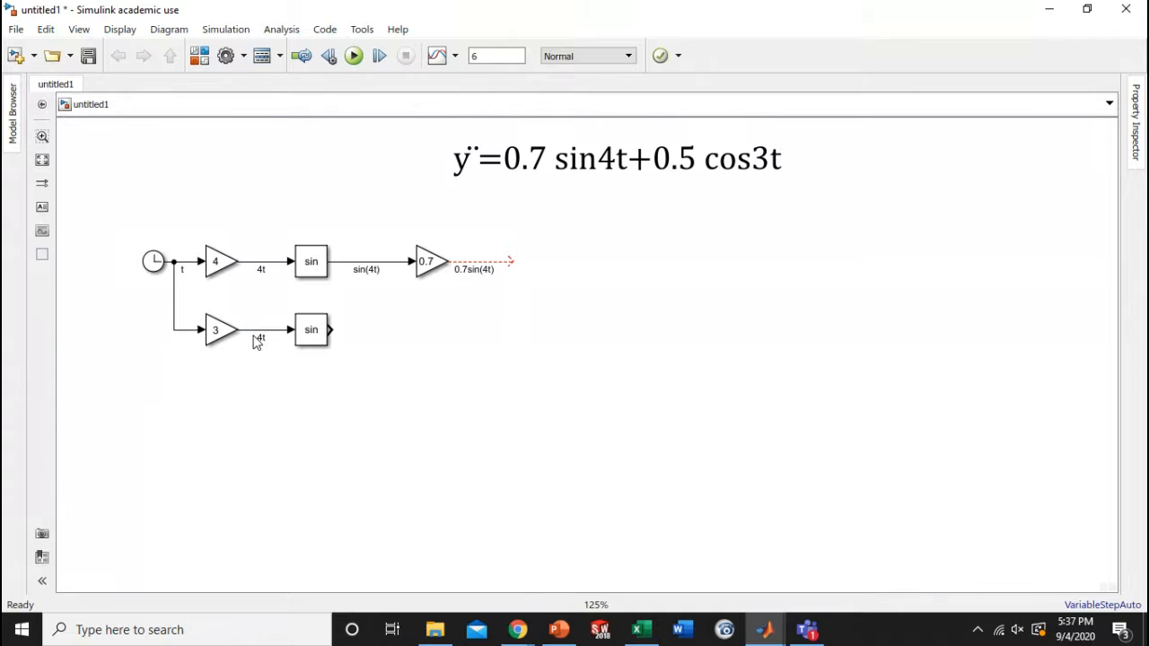
# Change the function of the lower Trigonometric Function block to cos.
pyautogui.click(321, 334)
pyautogui.doubleClick(321, 333)
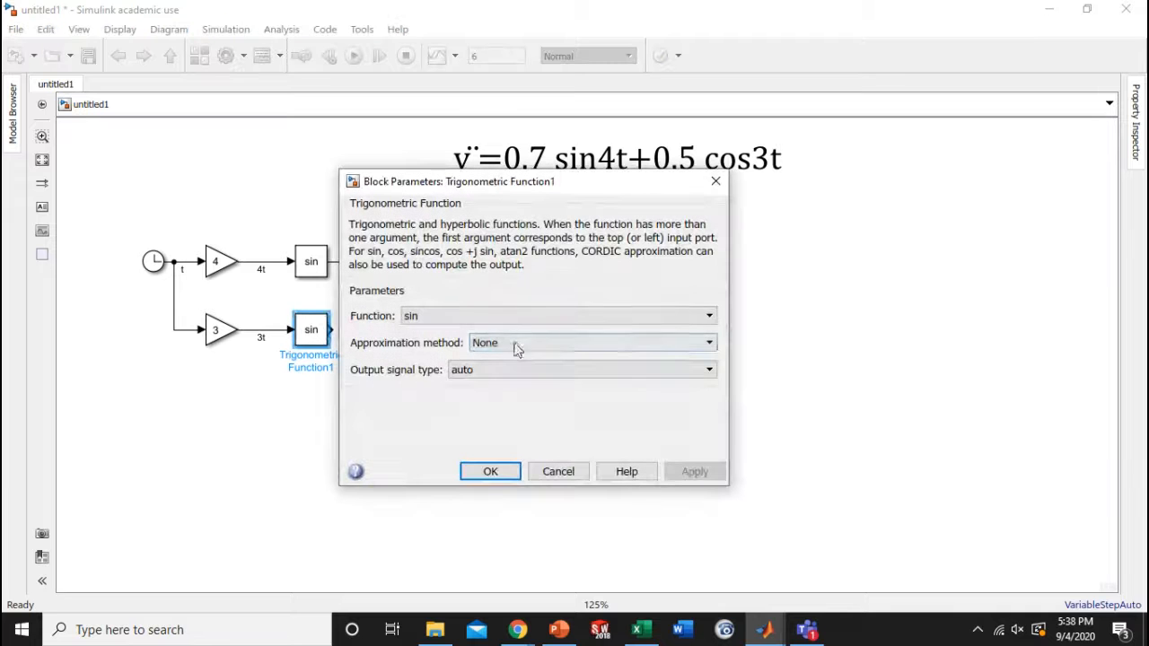
pyautogui.click(427, 322)
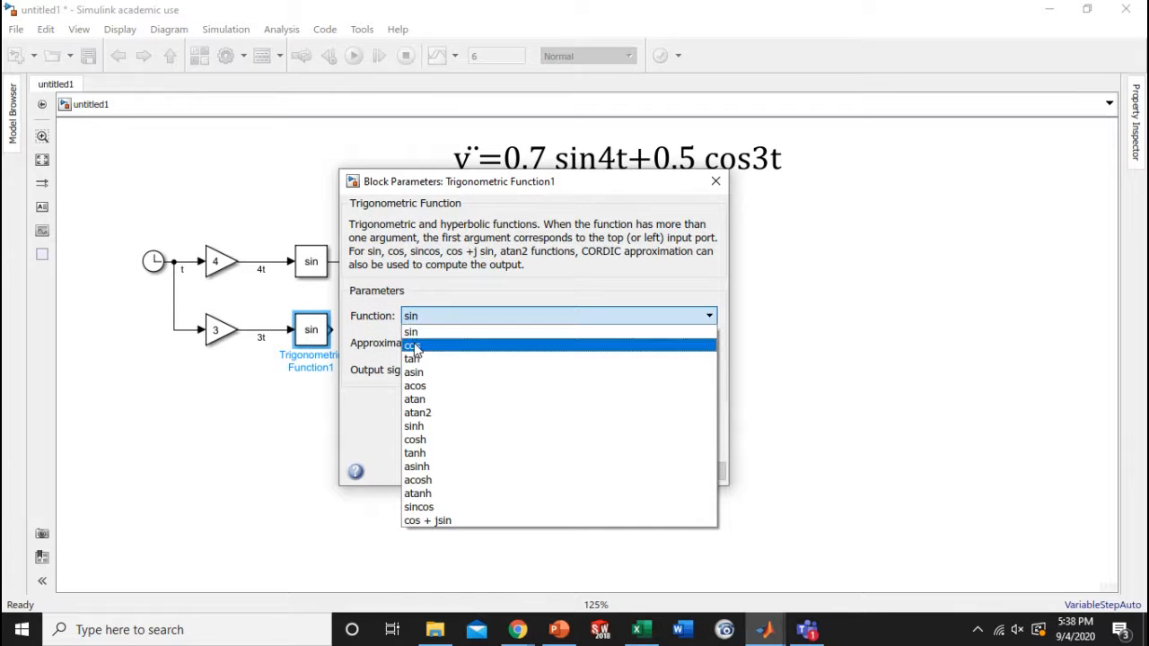
pyautogui.click(417, 345)
pyautogui.click(485, 471)
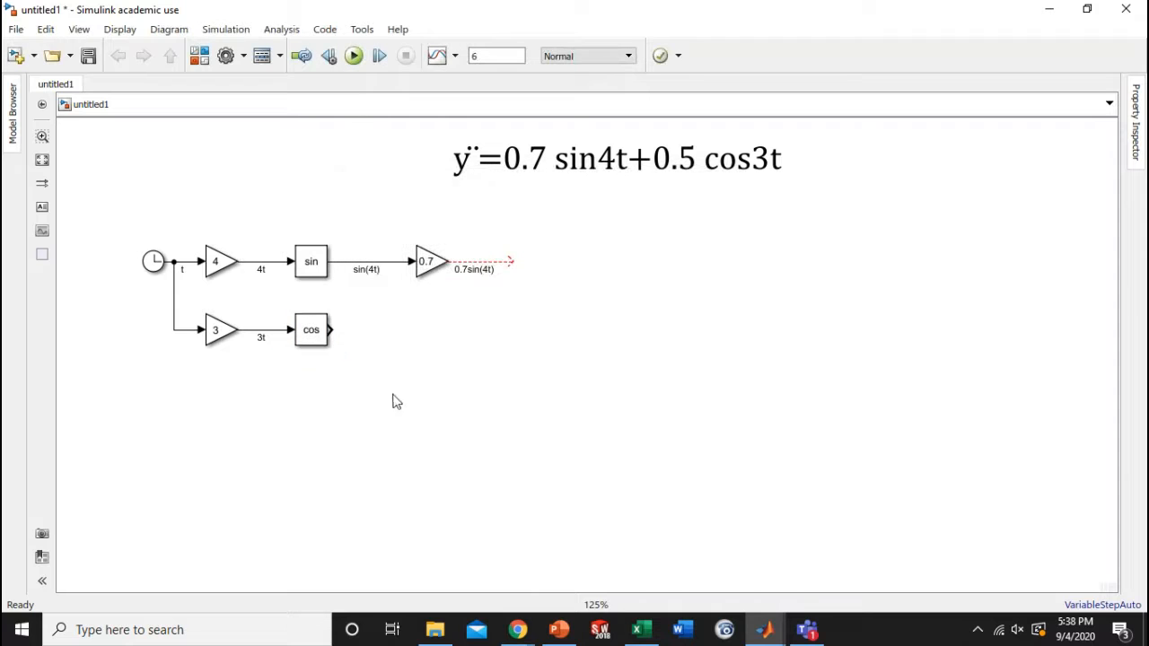
# Draw an output line from the cos block and label it cos(3t).
pyautogui.moveTo(329, 329); pyautogui.dragTo(416, 331)
pyautogui.click(378, 331)
pyautogui.click(345, 396)
pyautogui.click(326, 333)
pyautogui.click(391, 361)
# Insert a new Gain block at the end of the cos(3t) line.
pyautogui.doubleClick(449, 328)
pyautogui.write('ga')
pyautogui.press('Return')
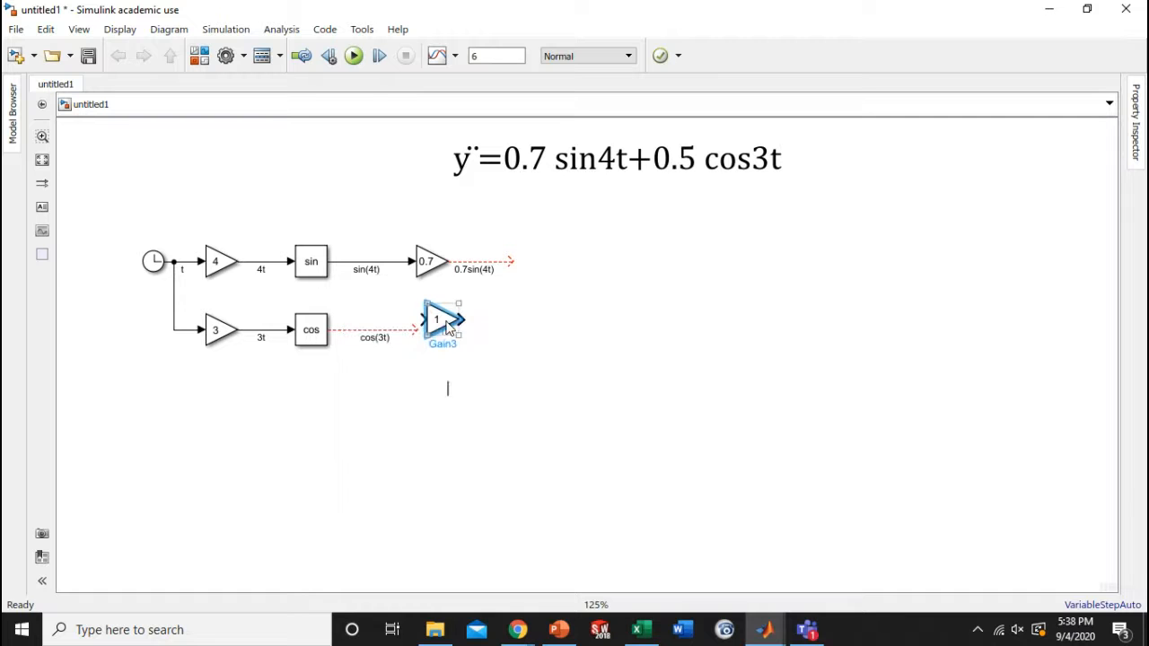
# Set the new Gain block's value to 0.5 and attach it to the end of the cos(3t) line.
pyautogui.write('0.5')
pyautogui.press('Return')
pyautogui.moveTo(443, 326); pyautogui.dragTo(428, 329)
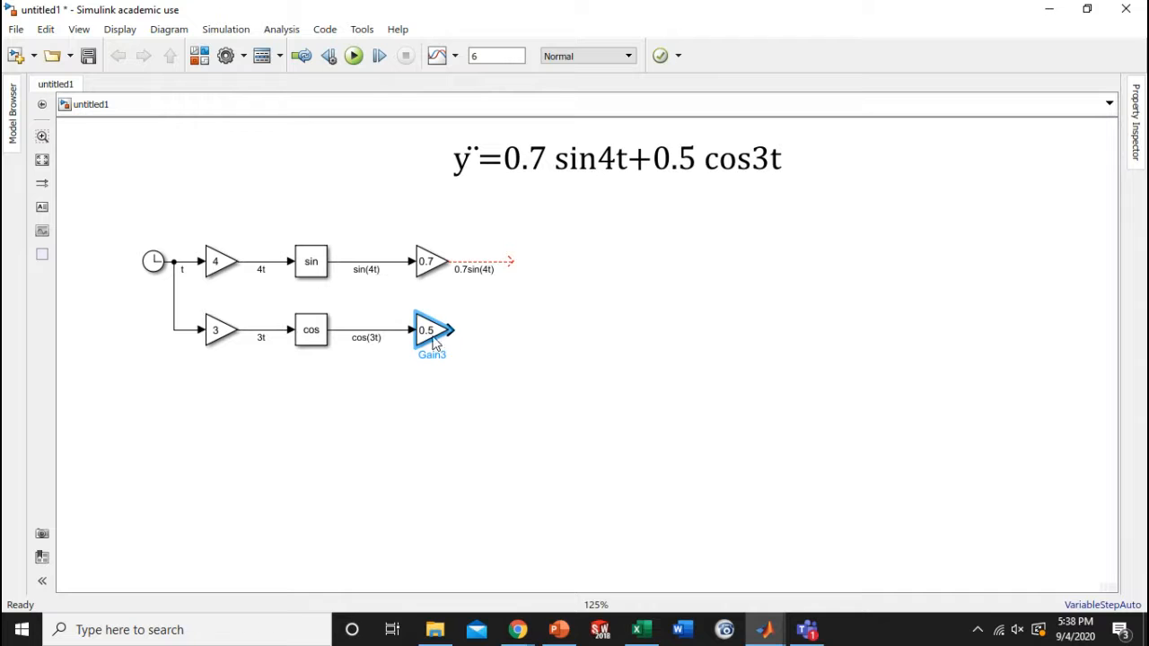
# Draw an output line from the 0.5 gain and label it 0.5cos(3t).
pyautogui.moveTo(451, 331); pyautogui.dragTo(509, 331)
pyautogui.click(478, 336)
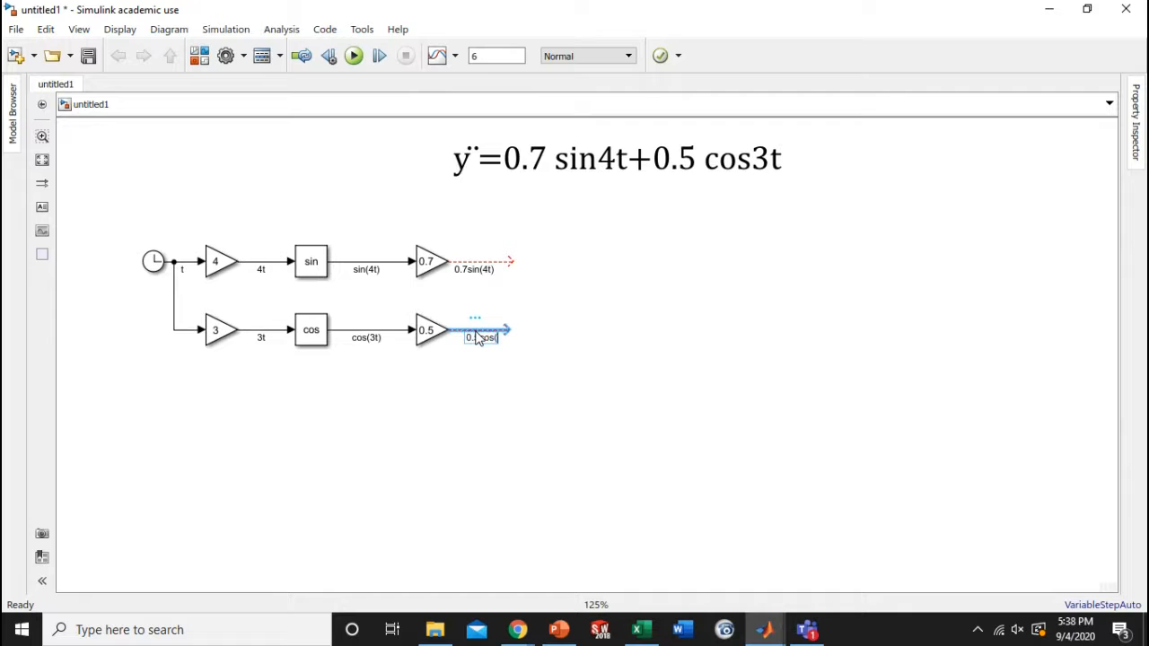
pyautogui.write('0.5cos(3t)')
pyautogui.click(585, 409)
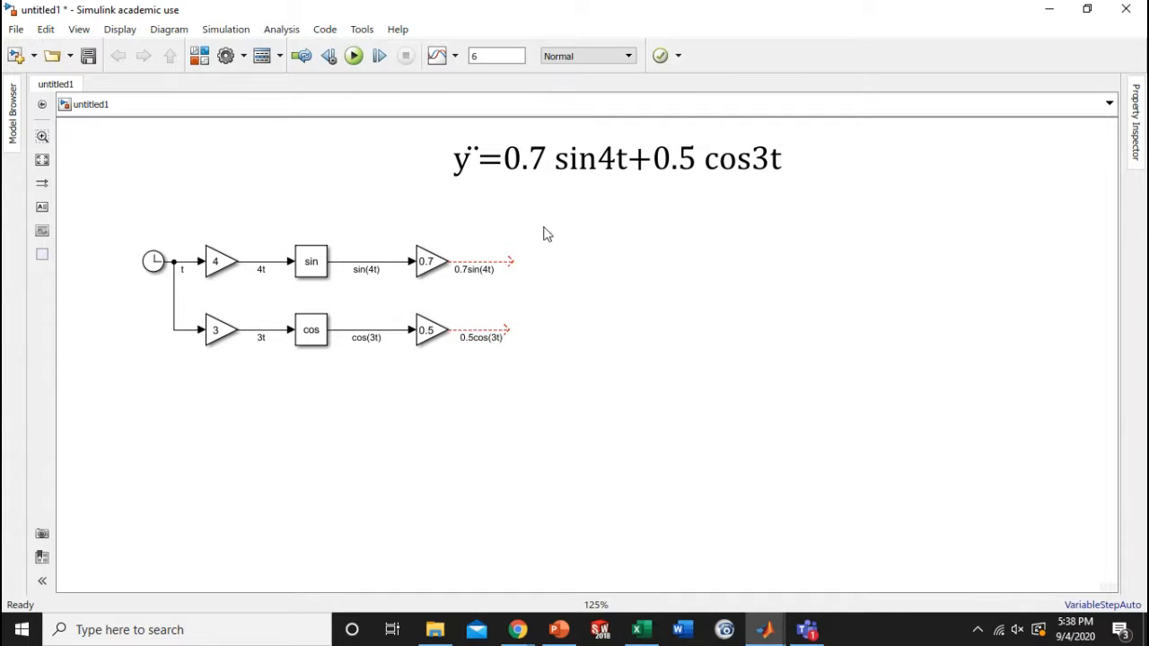
# Insert an Add block from Simulink/Math Operations just past the ends of the 0.7sin(4t) and 0.5cos(3t) lines.
pyautogui.click(551, 153)
pyautogui.click(496, 187)
pyautogui.doubleClick(574, 308)
pyautogui.write('add')
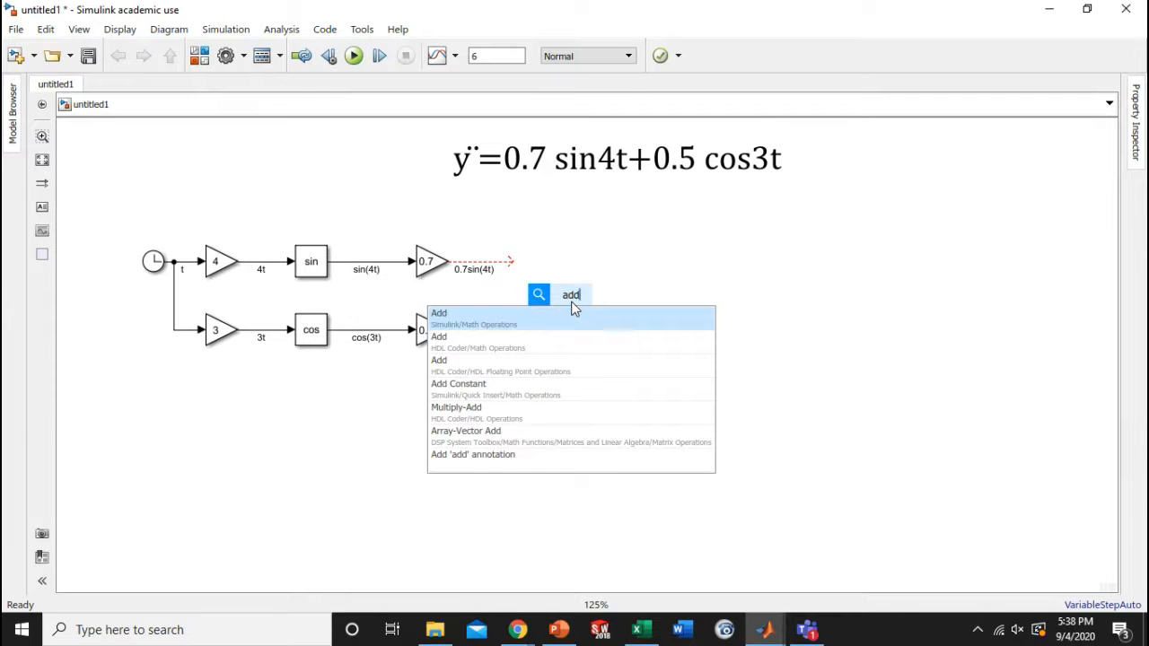
pyautogui.press('Return')
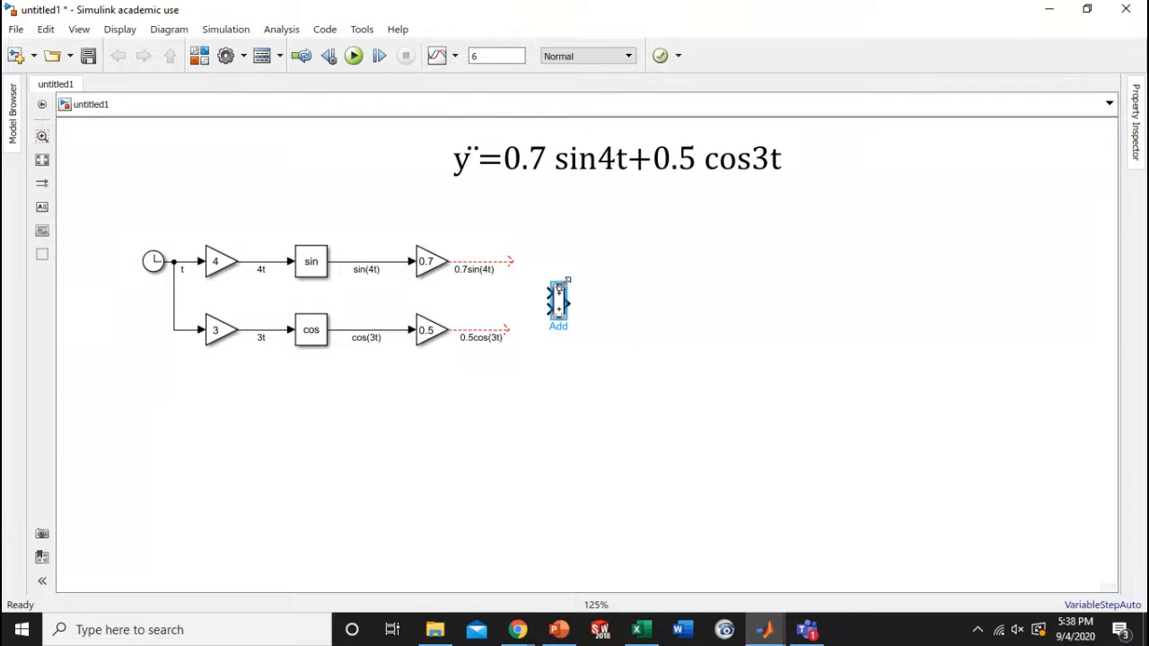
# Stretch the Add block vertically and connect the 0.7sin(4t) and 0.5cos(3t) lines straight into its two inputs.
pyautogui.moveTo(560, 287); pyautogui.dragTo(559, 226)
pyautogui.moveTo(555, 243); pyautogui.dragTo(511, 261)
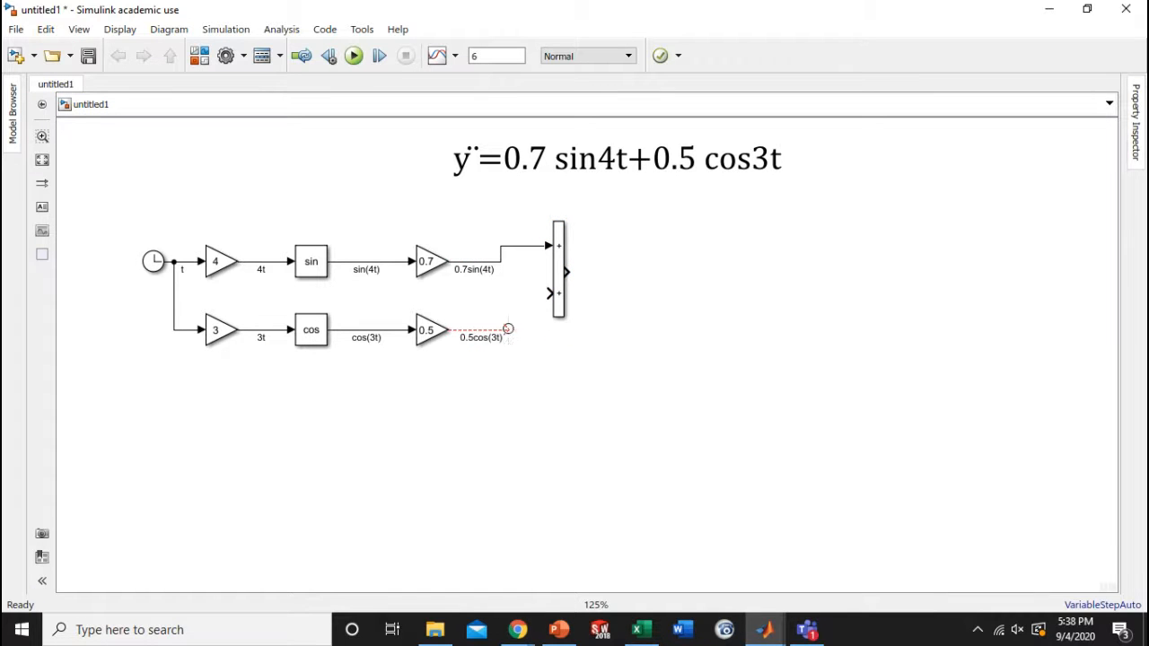
pyautogui.moveTo(508, 329); pyautogui.dragTo(556, 362)
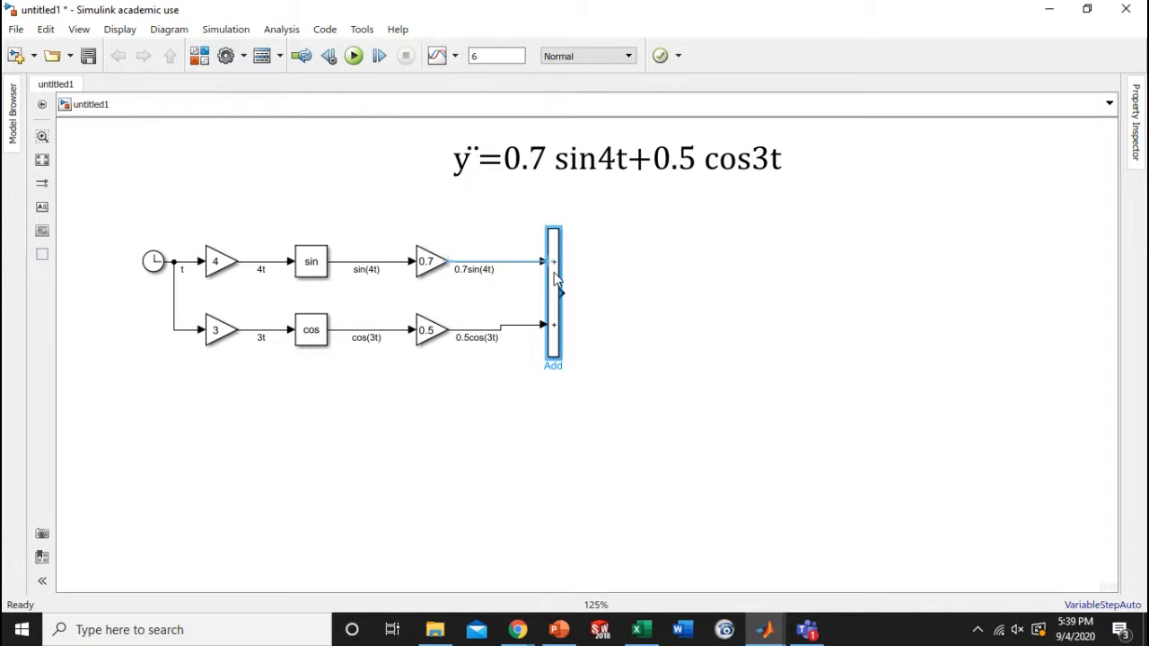
pyautogui.moveTo(560, 233); pyautogui.dragTo(560, 225)
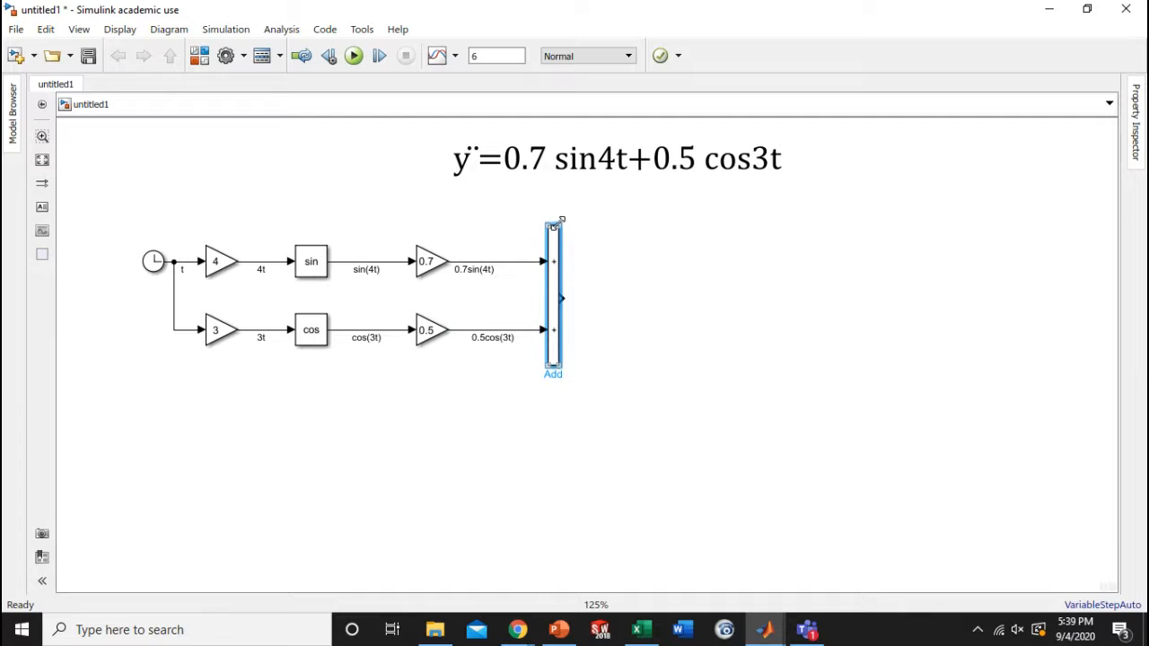
pyautogui.click(636, 398)
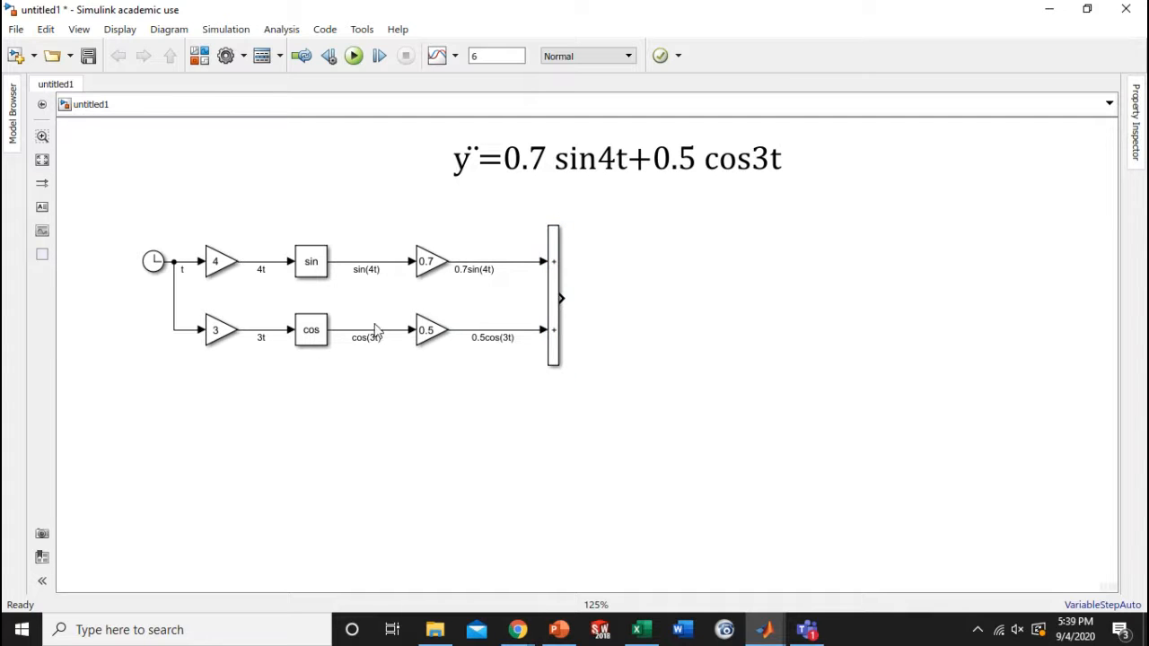
# Draw an output line from the Add block and label it with the equation's copied right-hand side, 0.7 sin4t+0.5 cos3t.
pyautogui.moveTo(560, 298); pyautogui.dragTo(698, 298)
pyautogui.click(503, 164)
pyautogui.moveTo(503, 165)
pyautogui.mouseDown()
pyautogui.moveTo(401, 160)
pyautogui.moveTo(675, 158)
pyautogui.mouseUp()
pyautogui.hotkey('ctrl', 'c')
pyautogui.click(421, 158)
pyautogui.click(625, 313)
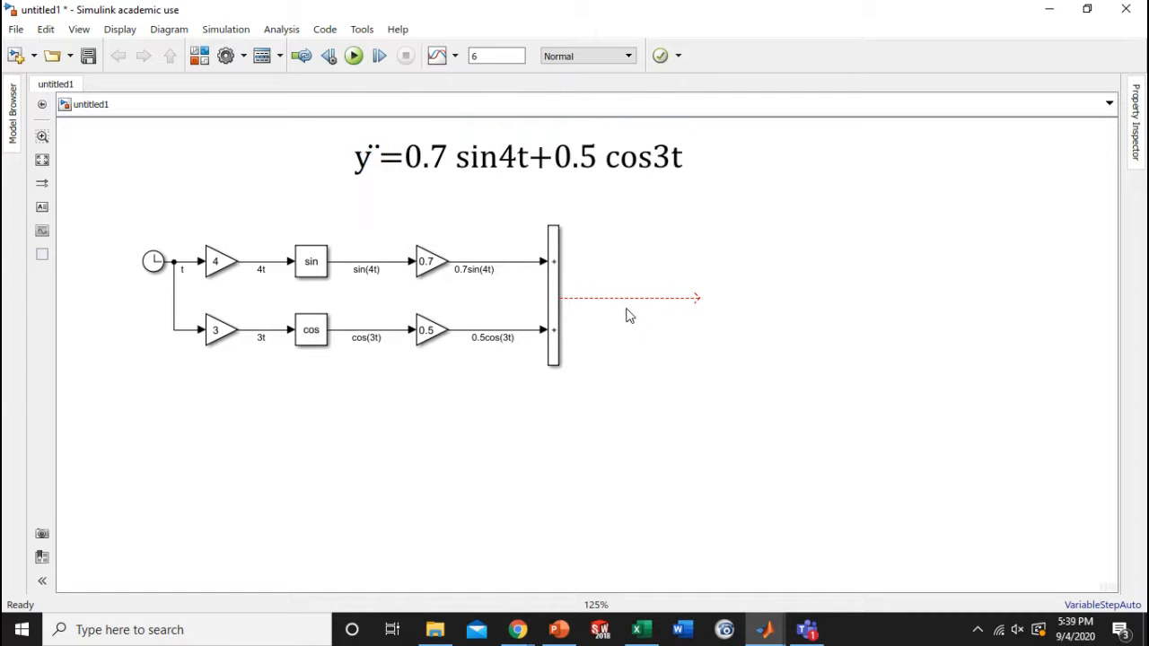
pyautogui.click(614, 299)
pyautogui.hotkey('ctrl', 'v')
pyautogui.click(636, 375)
pyautogui.click(556, 341)
pyautogui.click(760, 316)
# Place an Integrator block from the Continuous library at the end of the Add block's output line.
pyautogui.click(197, 58)
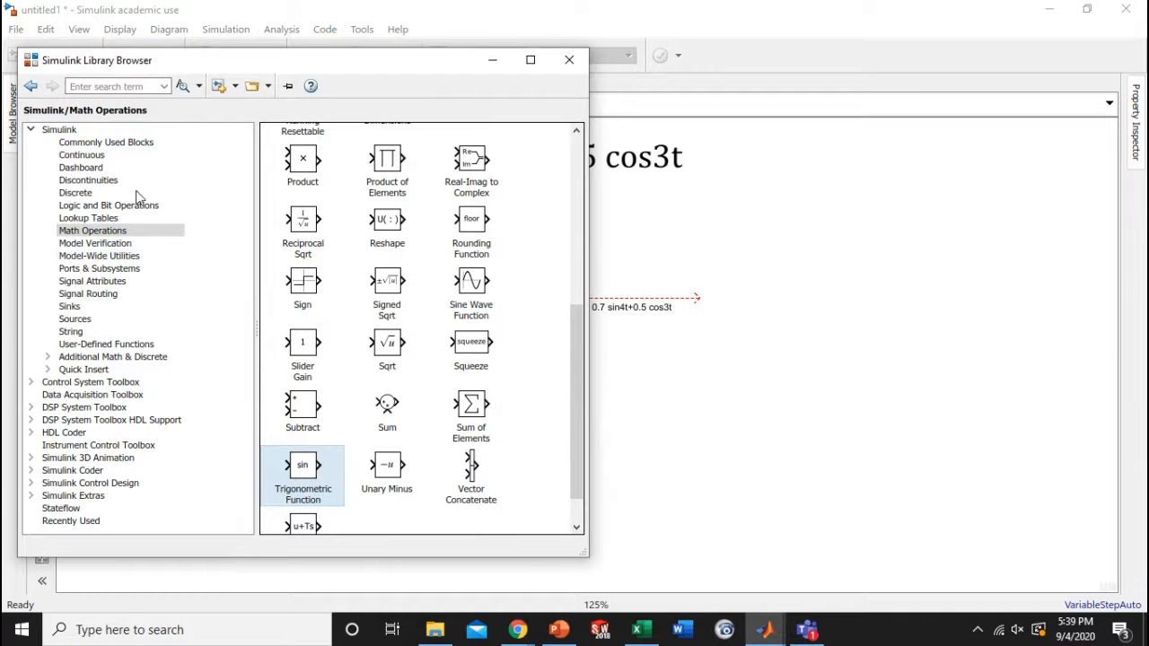
pyautogui.click(82, 155)
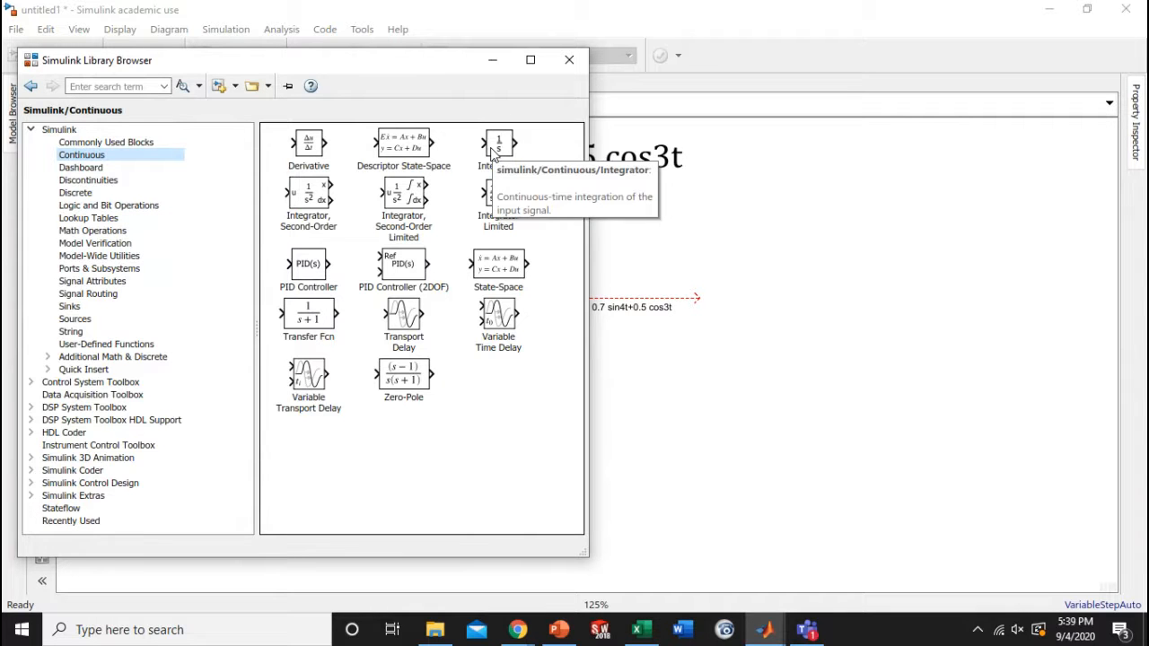
pyautogui.moveTo(496, 153); pyautogui.dragTo(697, 306)
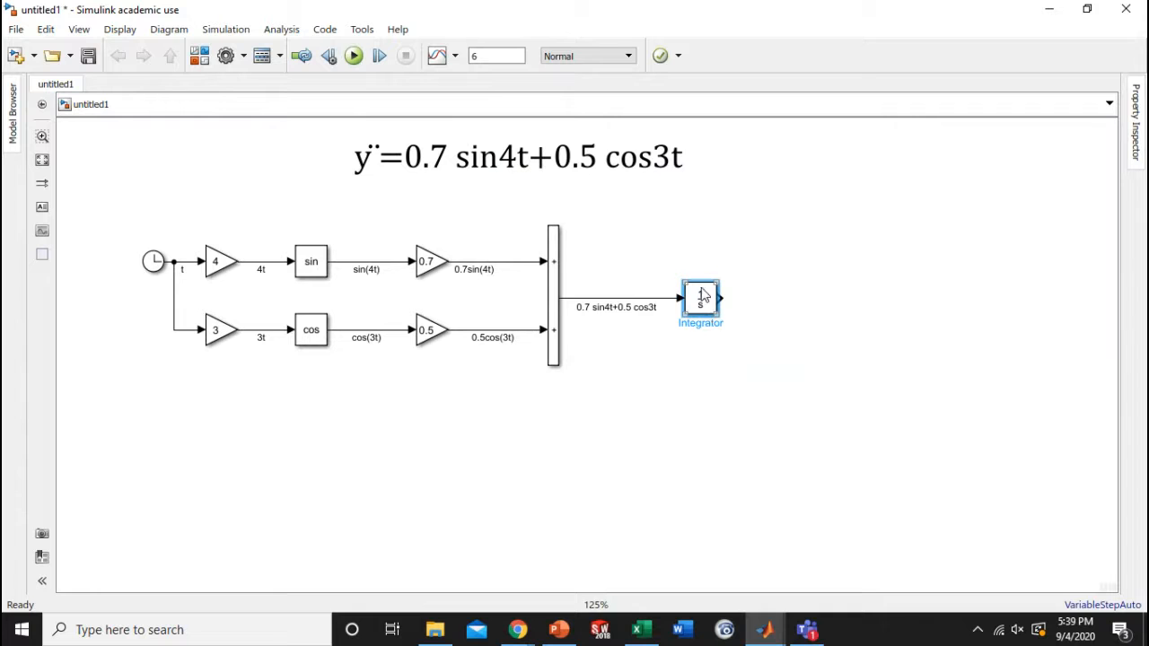
pyautogui.click(674, 340)
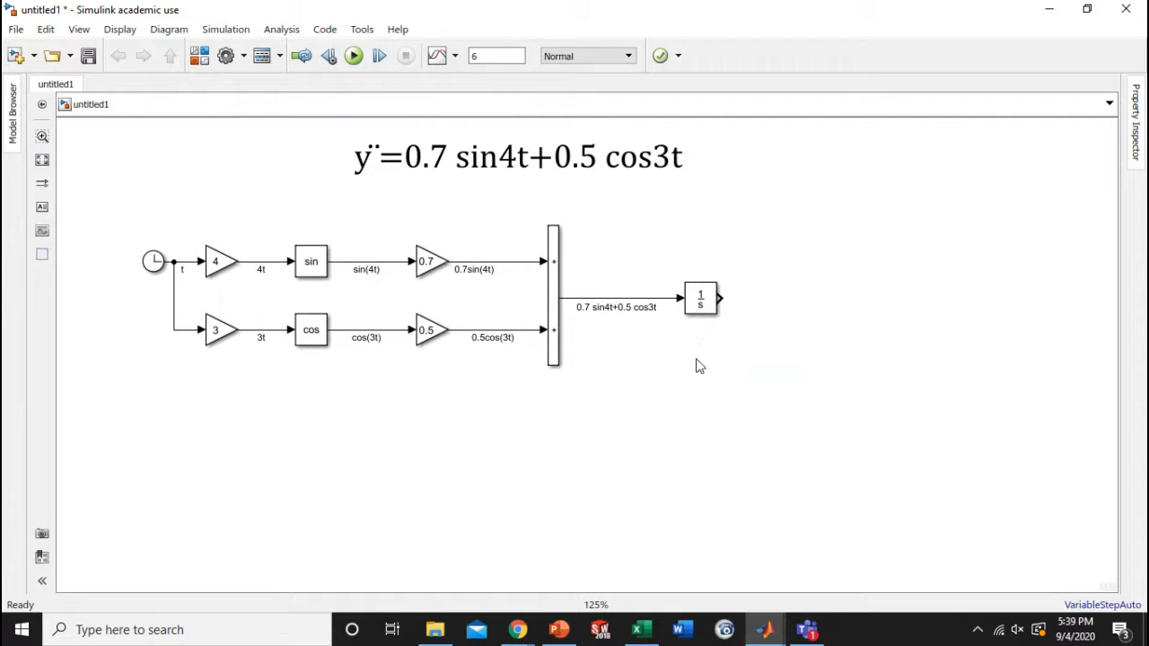
# Draw an output line from the Integrator block.
pyautogui.click(708, 310)
pyautogui.moveTo(708, 310); pyautogui.dragTo(852, 307)
pyautogui.click(732, 308)
pyautogui.moveTo(731, 307); pyautogui.dragTo(822, 298)
# Relabel the Add block's output line y_dot_dot and label the Integrator's output line y_dot.
pyautogui.doubleClick(634, 308)
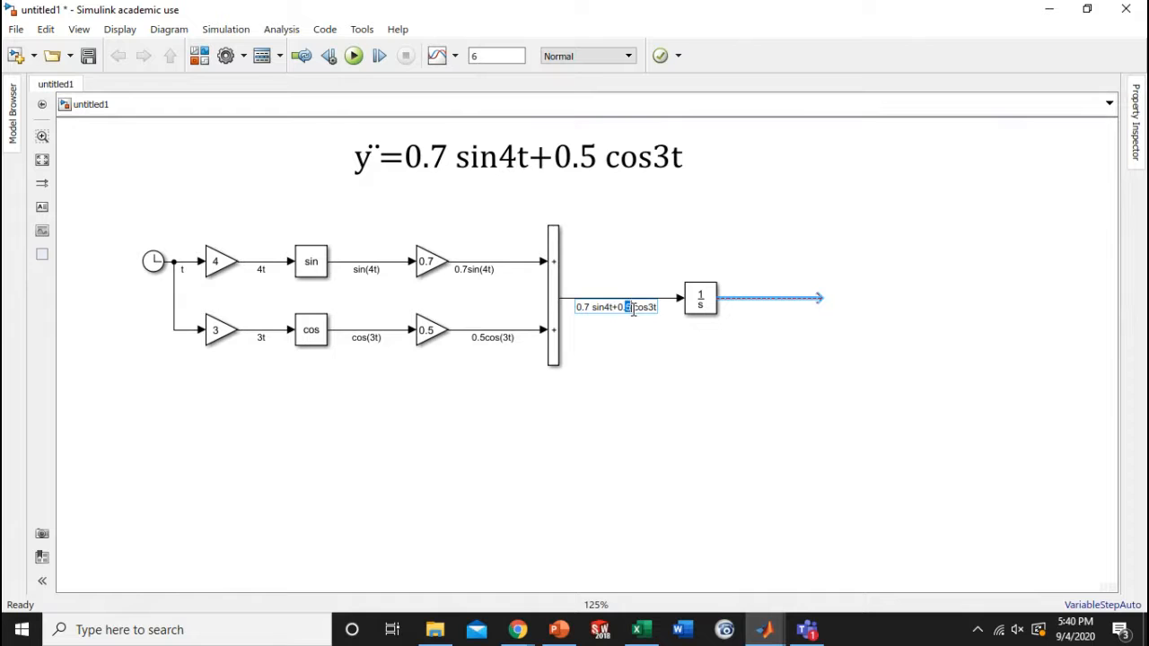
pyautogui.hotkey('ctrl', 'a')
pyautogui.write('y_dot_dot')
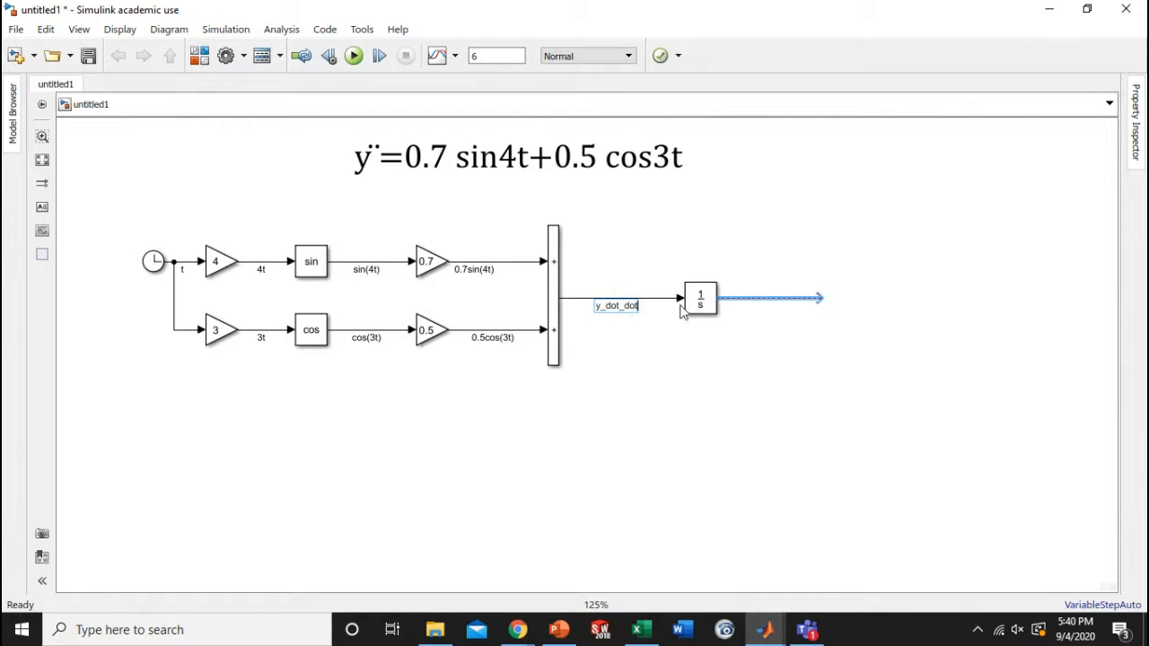
pyautogui.click(738, 341)
pyautogui.doubleClick(754, 298)
pyautogui.write('y_dot')
pyautogui.click(779, 322)
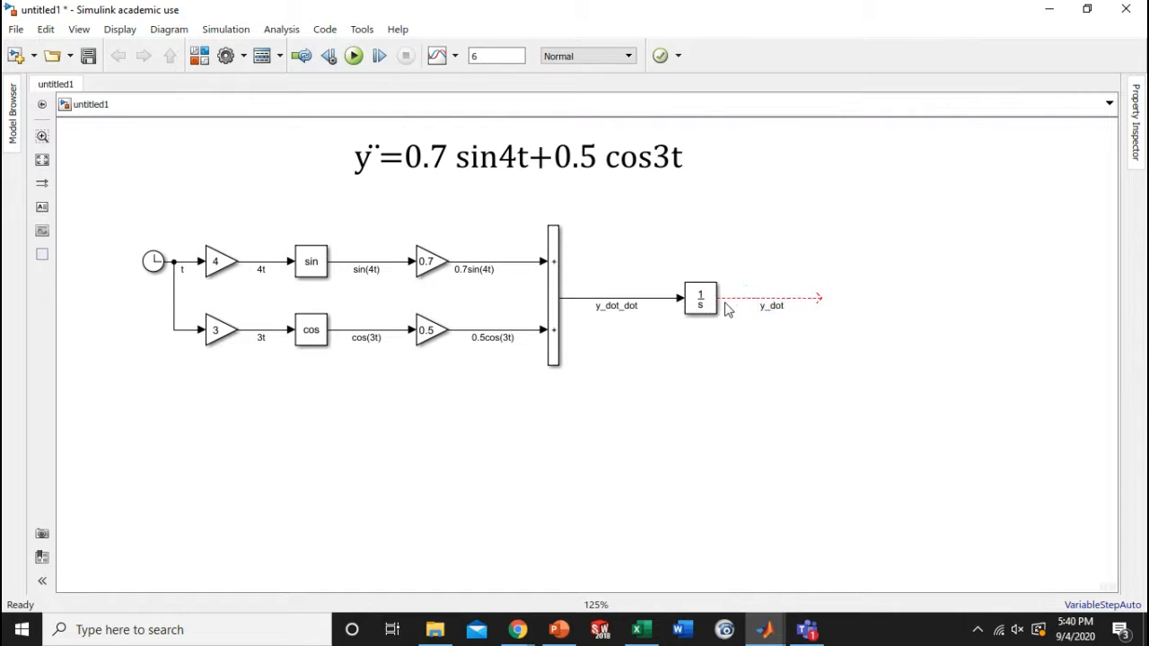
# Copy the Integrator to the end of the y_dot line, draw its output line and label it y.
pyautogui.moveTo(713, 301); pyautogui.dragTo(839, 302)
pyautogui.click(903, 307)
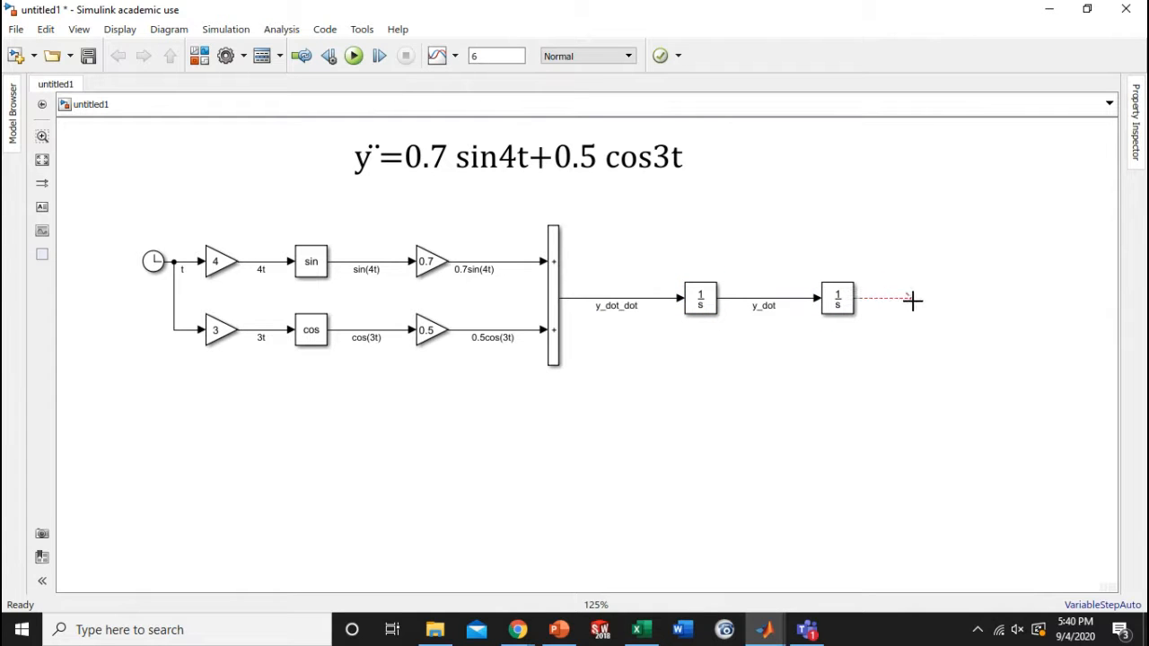
pyautogui.click(887, 306)
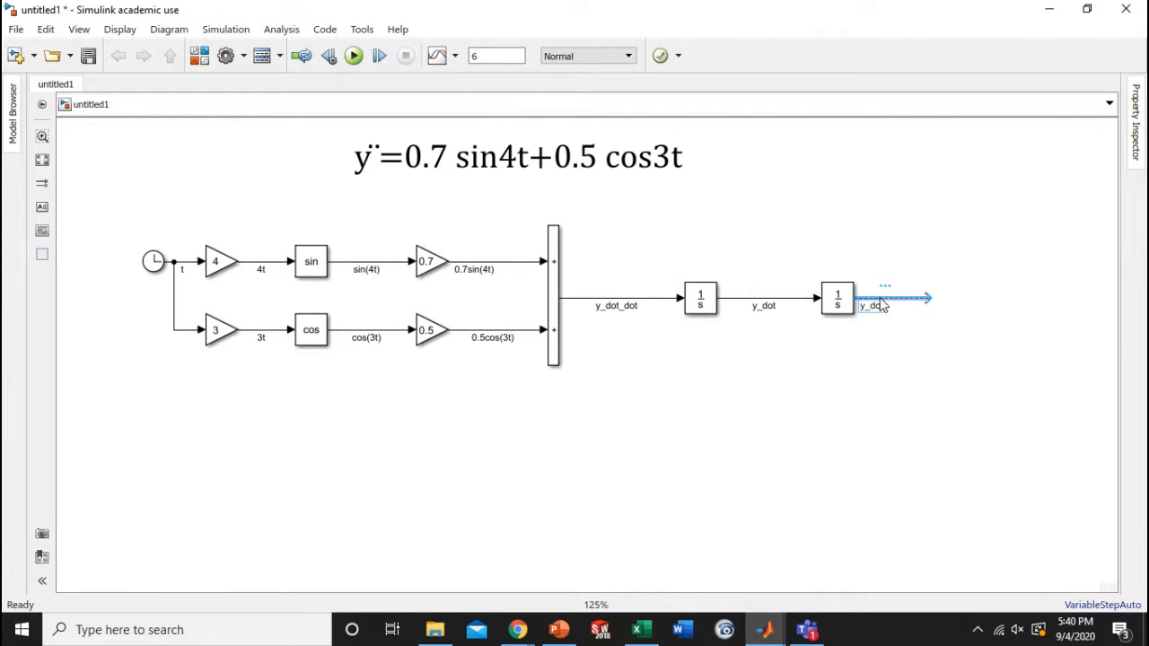
pyautogui.write('y')
pyautogui.click(910, 415)
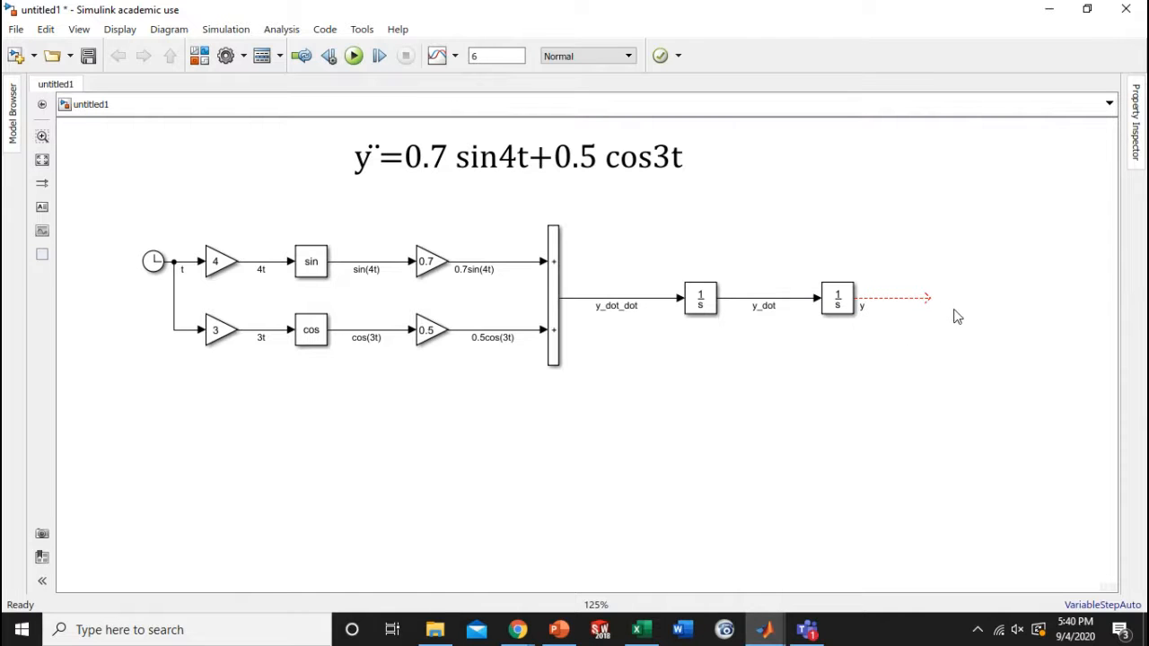
pyautogui.doubleClick(882, 285)
pyautogui.write('scopoe')
pyautogui.click(967, 314)
pyautogui.press('Delete')
# Place a Scope block from the Sinks library at the end of the y line and fit the diagram to the window.
pyautogui.click(199, 56)
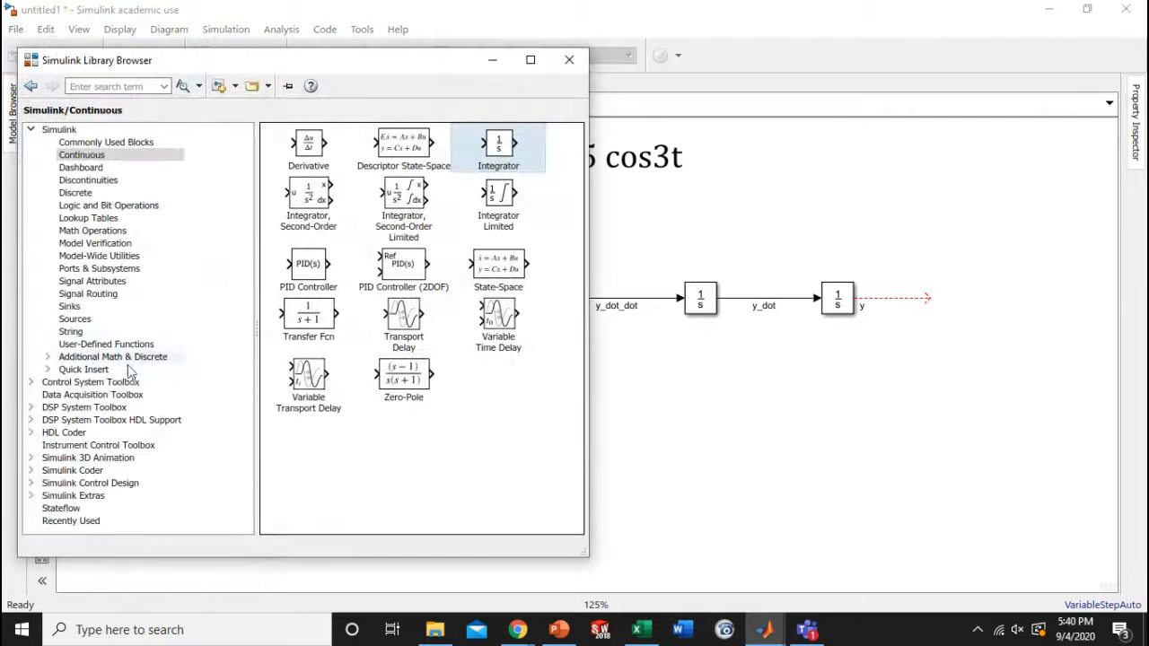
pyautogui.click(74, 306)
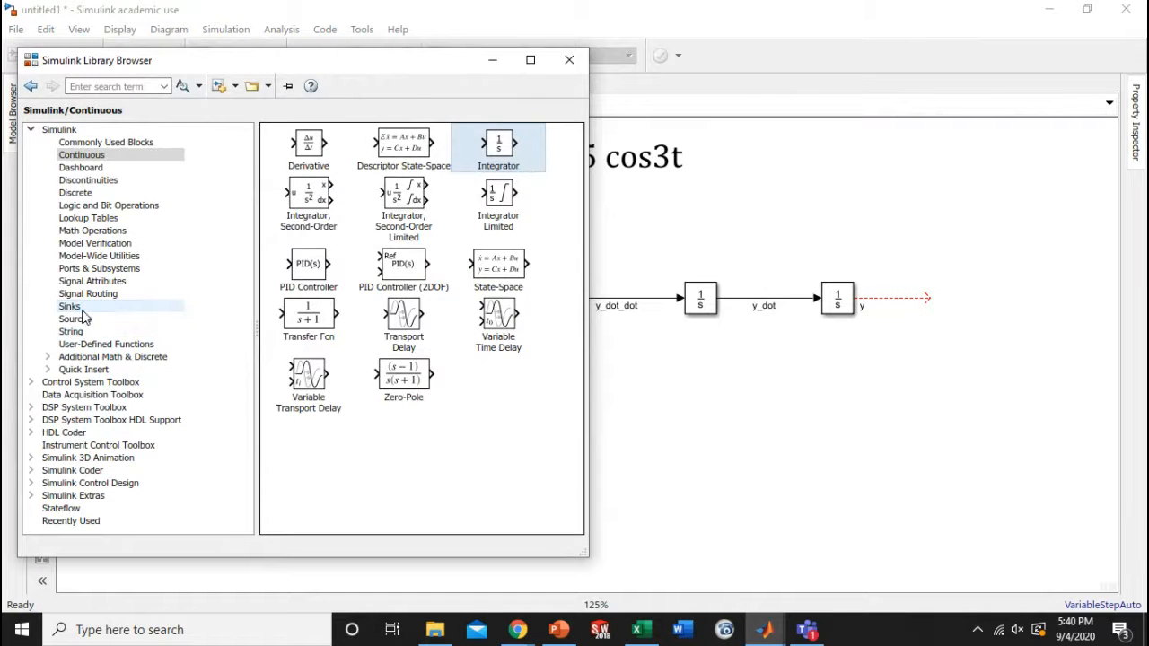
pyautogui.moveTo(399, 218); pyautogui.dragTo(947, 304)
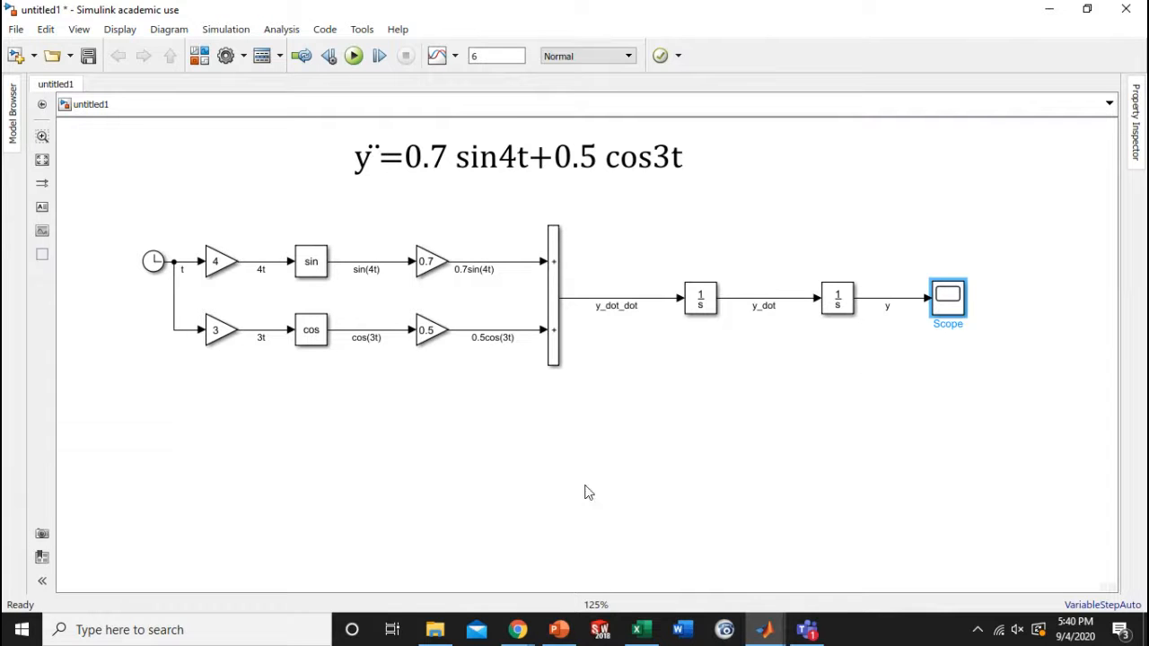
pyautogui.press('space')
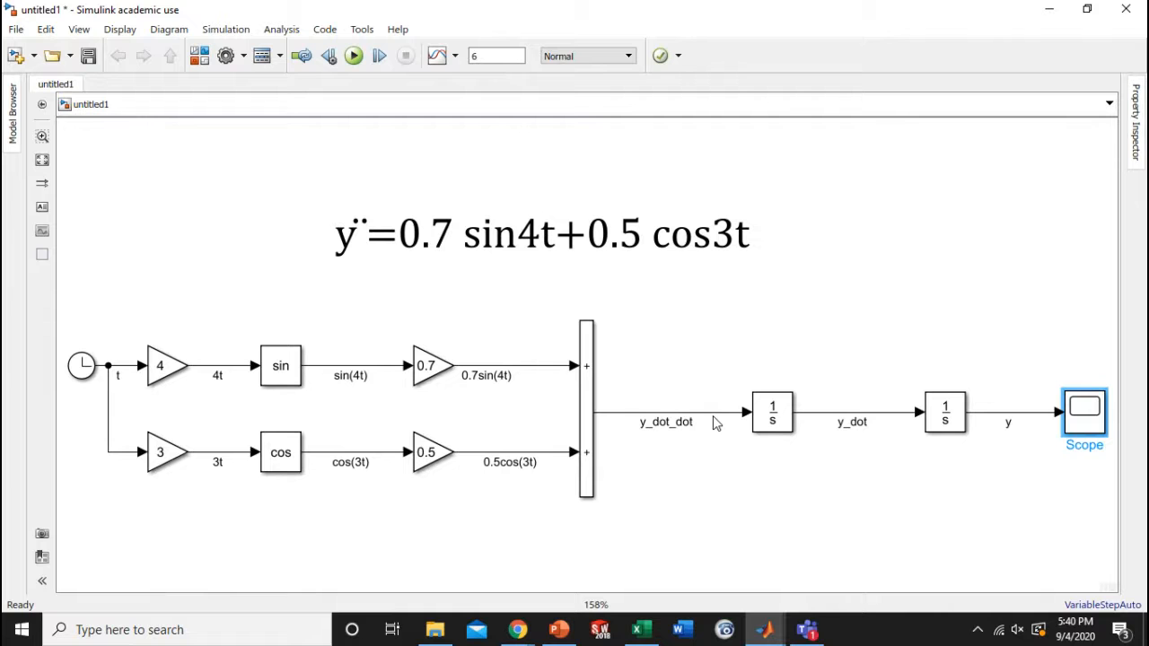
# Copy the initial conditions y(0)=3 and ẏ(0)=2 from the example slide in PowerPoint and return to the Simulink model.
pyautogui.click(558, 629)
pyautogui.moveTo(712, 316); pyautogui.dragTo(869, 316)
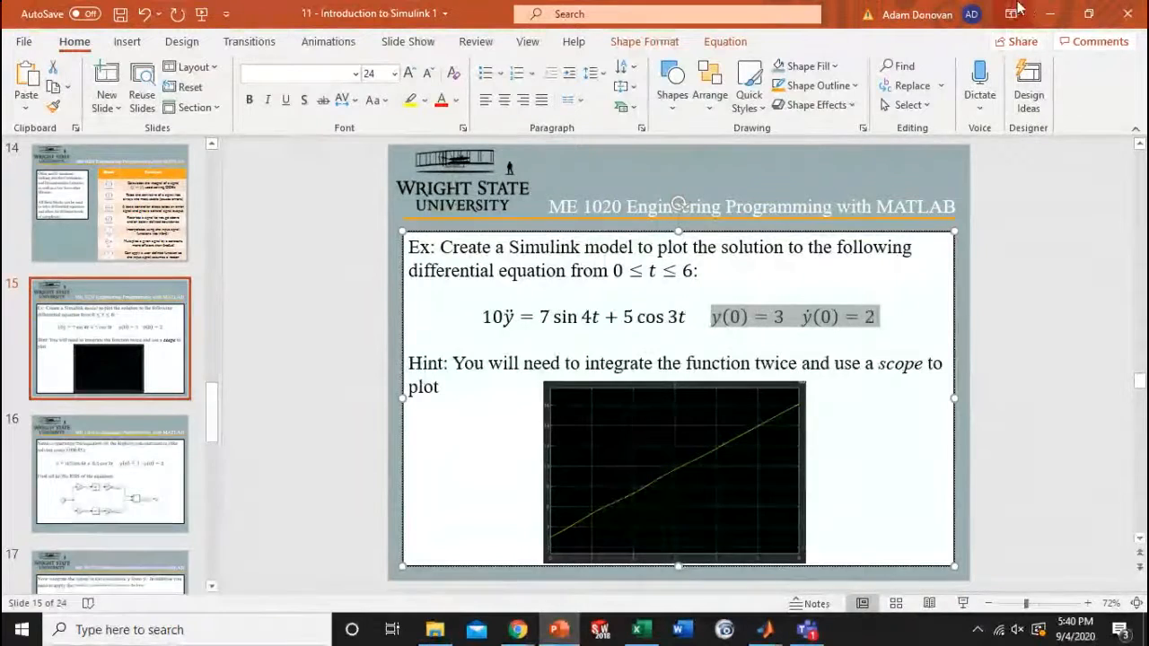
pyautogui.click(1046, 15)
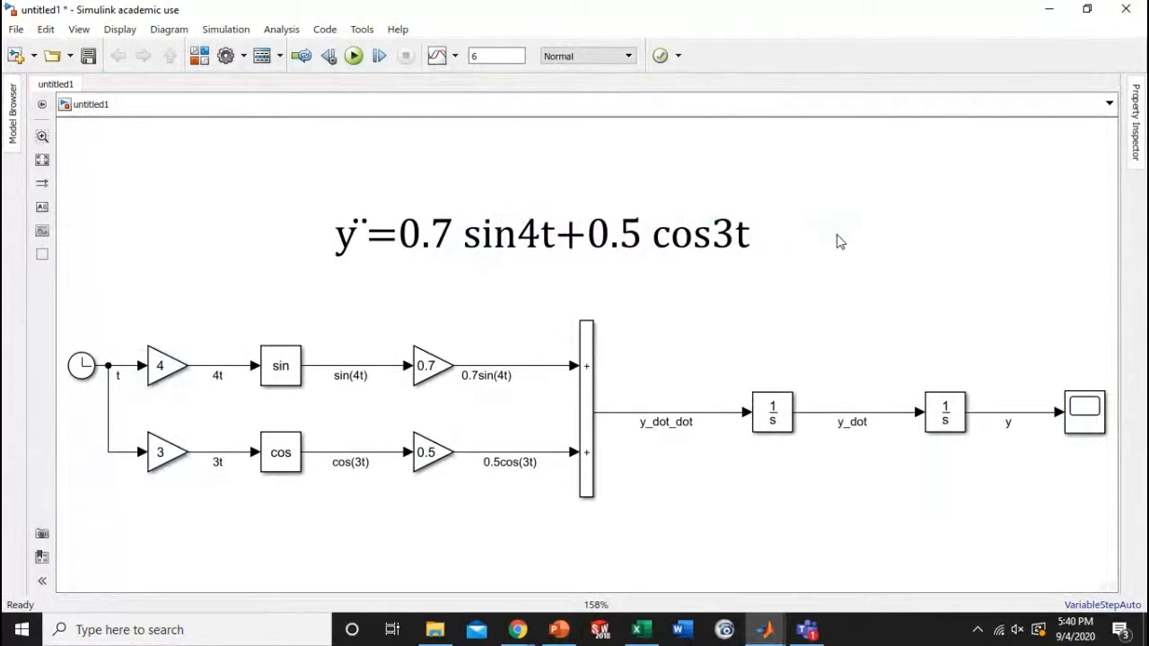
# Add an annotation with the initial conditions y(0)=3 and ẏ(0)=2 beside the equation and space the two texts farther apart.
pyautogui.doubleClick(839, 239)
pyautogui.write('y(0)=3   ẏ(0)=2')
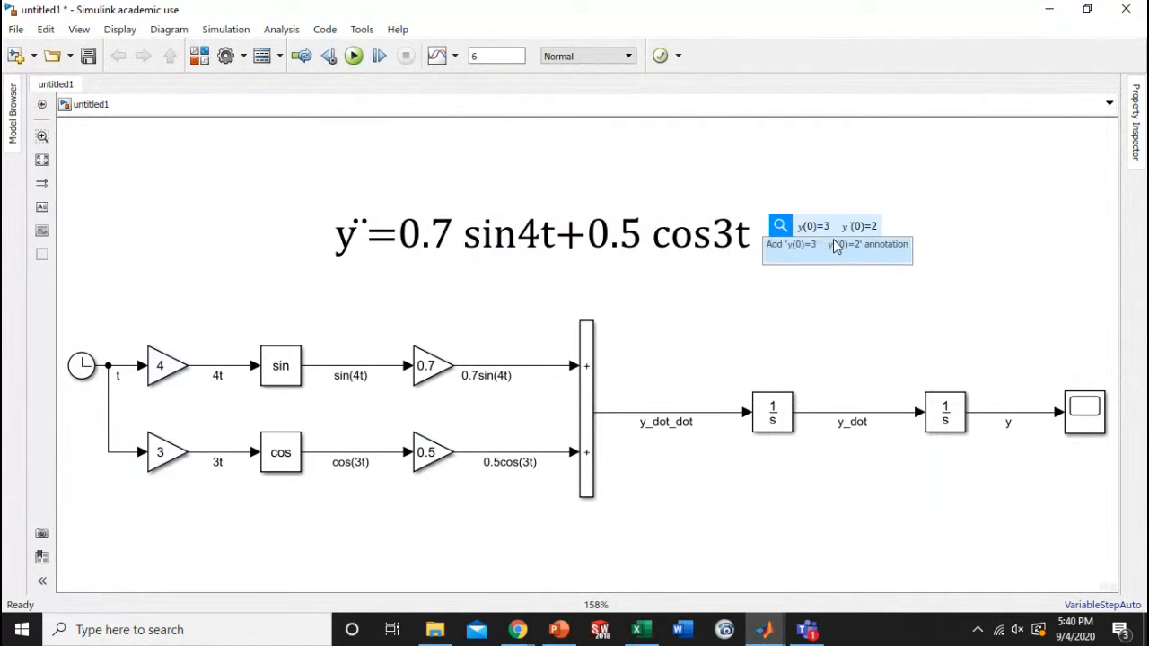
pyautogui.press('Return')
pyautogui.moveTo(837, 234)
pyautogui.mouseDown()
pyautogui.moveTo(915, 235)
pyautogui.moveTo(898, 242)
pyautogui.moveTo(888, 231)
pyautogui.mouseUp()
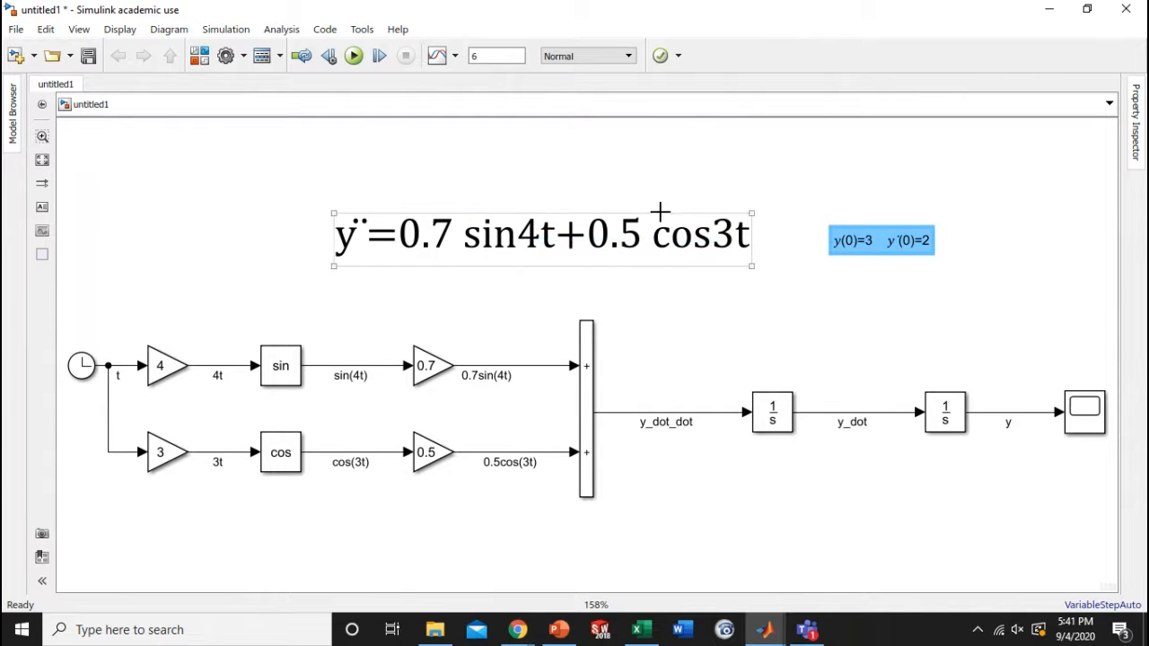
pyautogui.moveTo(614, 234); pyautogui.dragTo(559, 237)
pyautogui.click(915, 285)
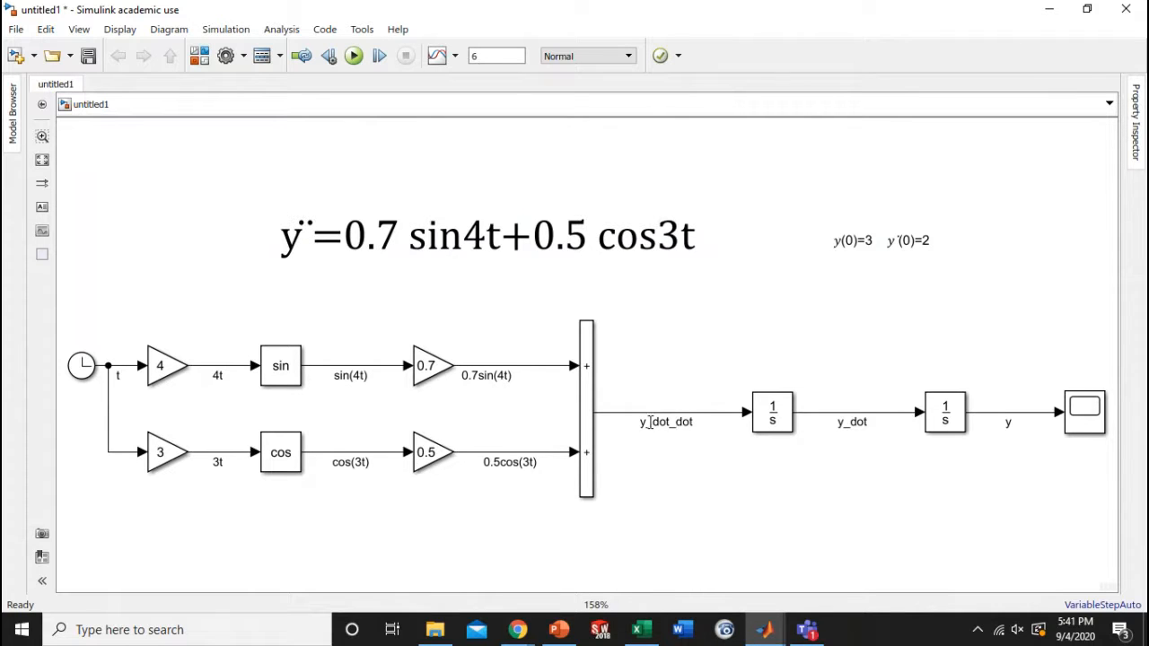
# Set the initial condition of the Integrator between y_dot_dot and y_dot to 2.
pyautogui.doubleClick(853, 420)
pyautogui.click(824, 538)
pyautogui.doubleClick(772, 413)
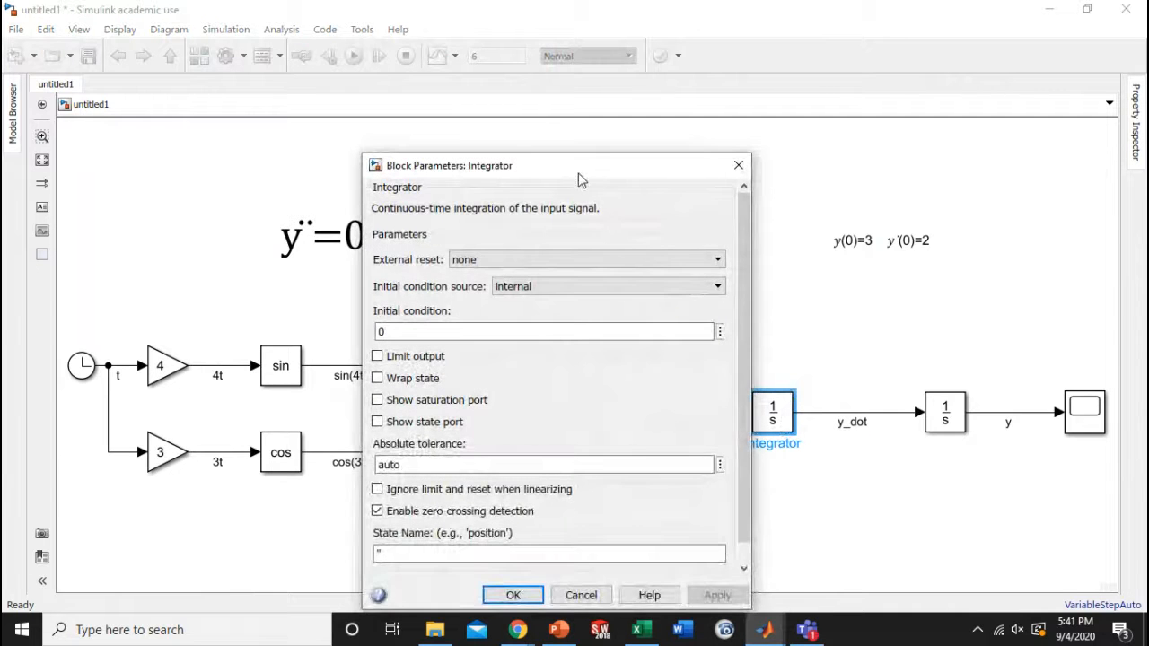
pyautogui.moveTo(579, 177); pyautogui.dragTo(442, 142)
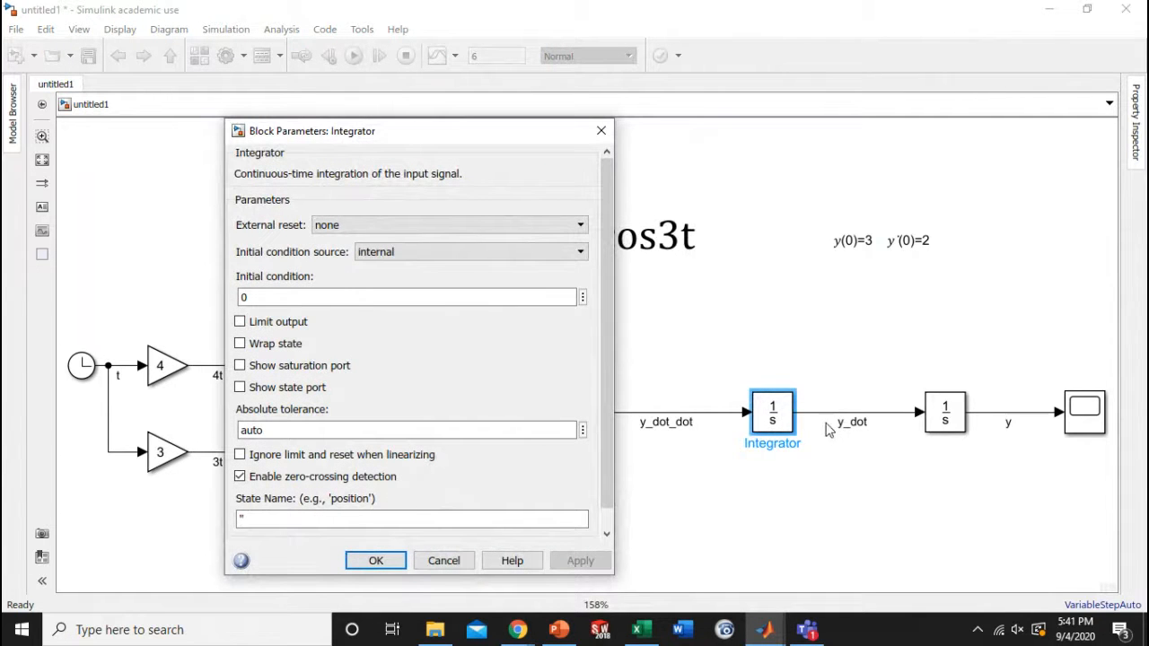
pyautogui.doubleClick(326, 297)
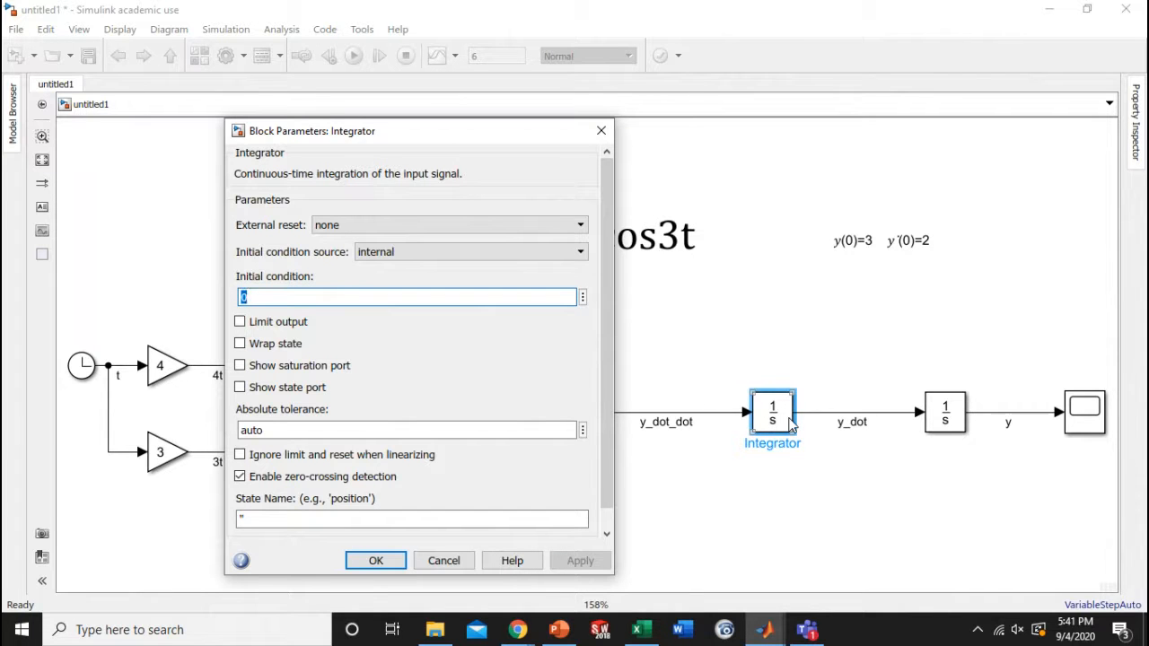
pyautogui.click(921, 235)
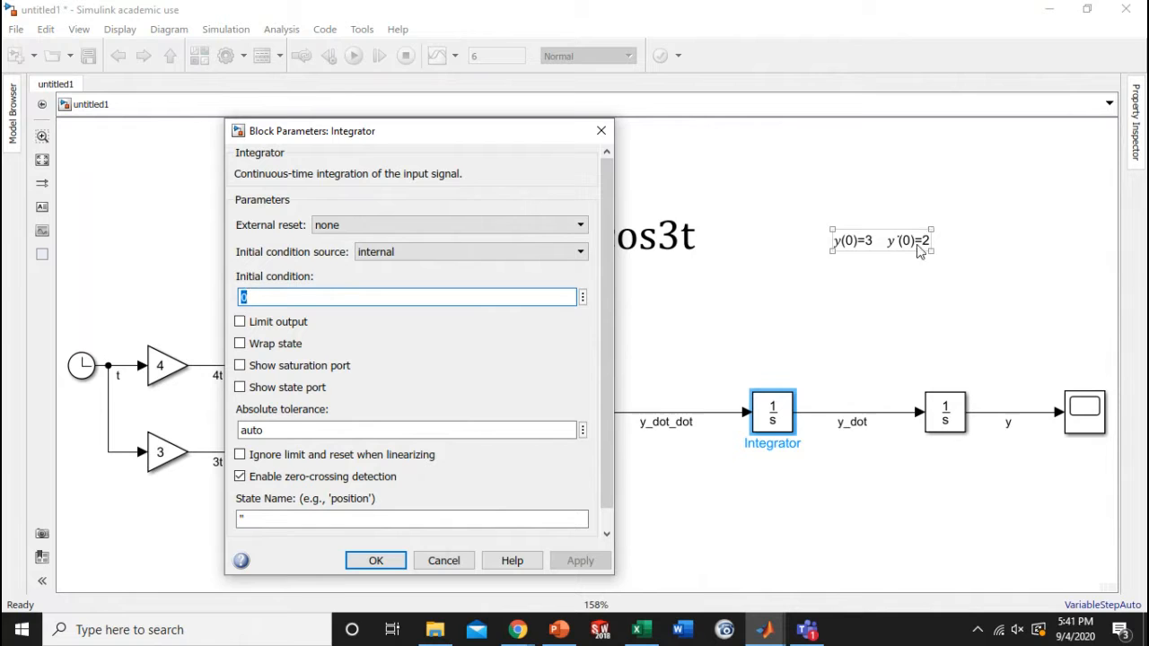
pyautogui.click(724, 263)
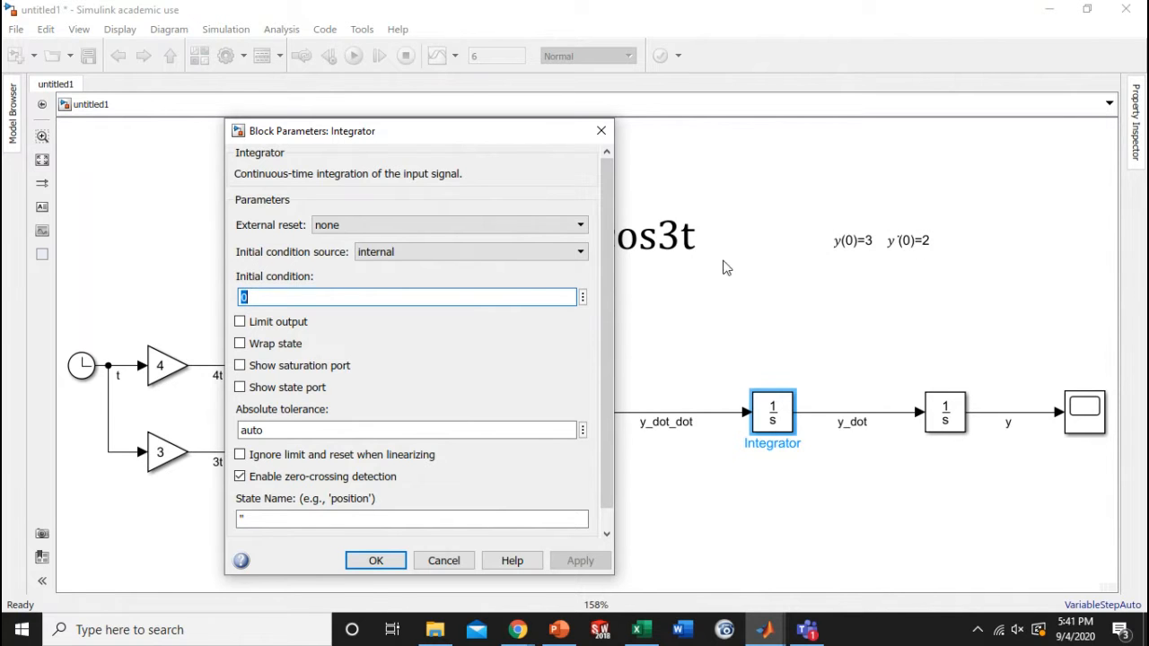
pyautogui.click(407, 296)
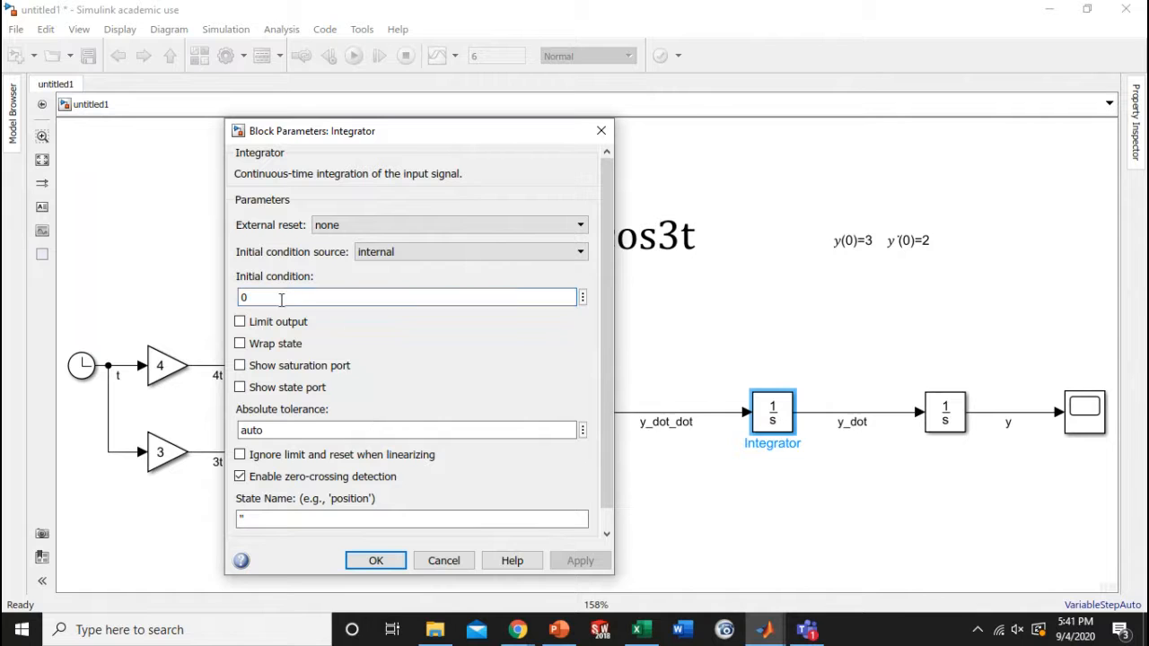
pyautogui.doubleClick(314, 296)
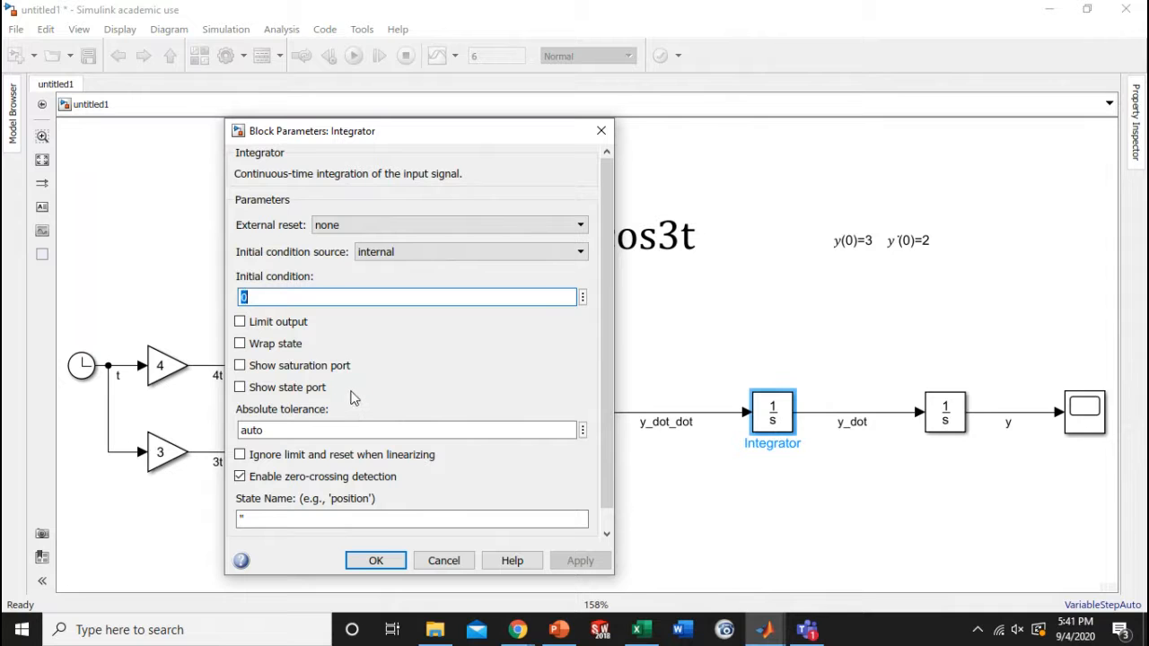
pyautogui.write('2')
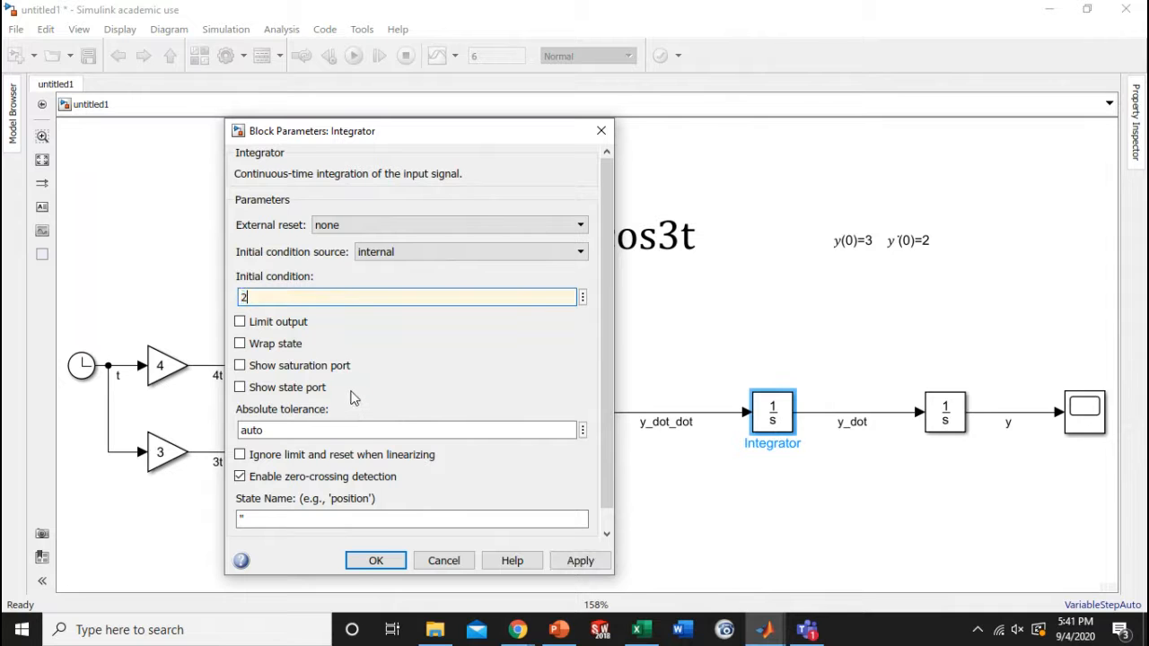
pyautogui.click(373, 564)
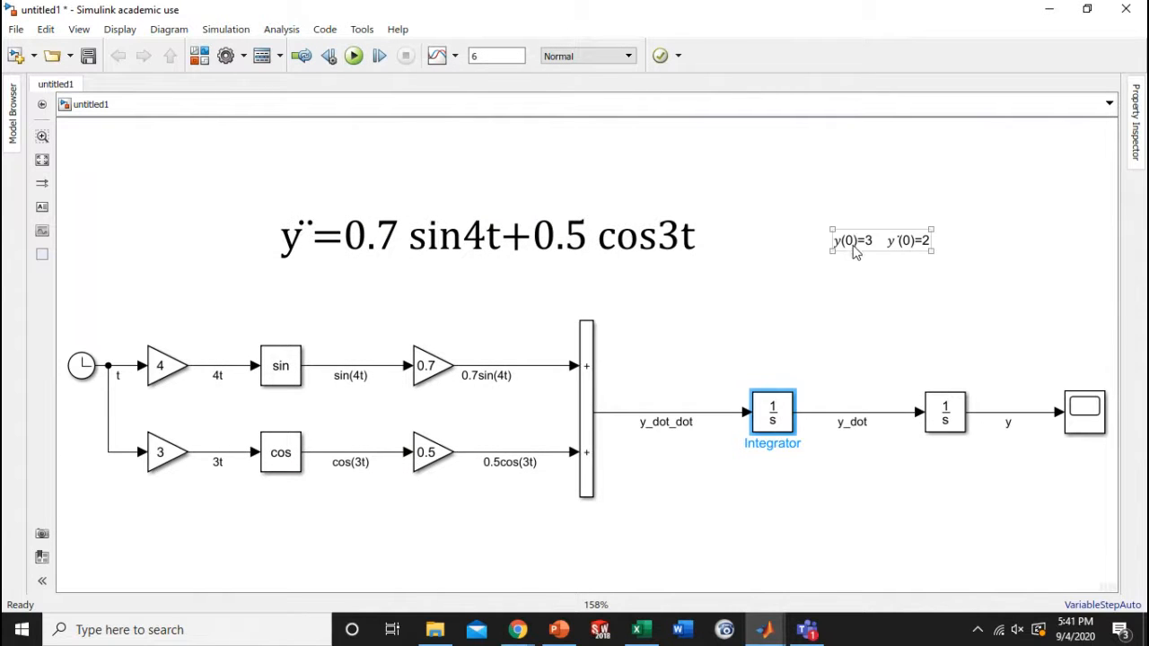
# Set the initial condition of the Integrator that outputs y to 3.
pyautogui.doubleClick(947, 420)
pyautogui.moveTo(770, 180); pyautogui.dragTo(529, 130)
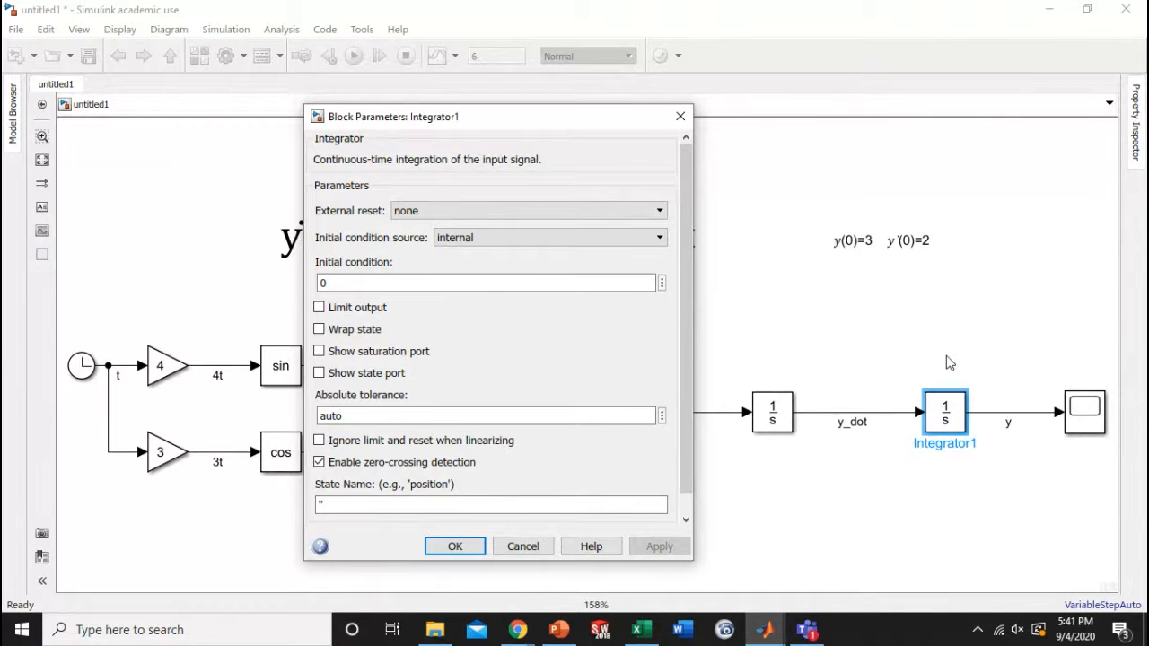
pyautogui.click(858, 244)
pyautogui.click(822, 247)
pyautogui.click(359, 280)
pyautogui.write('3')
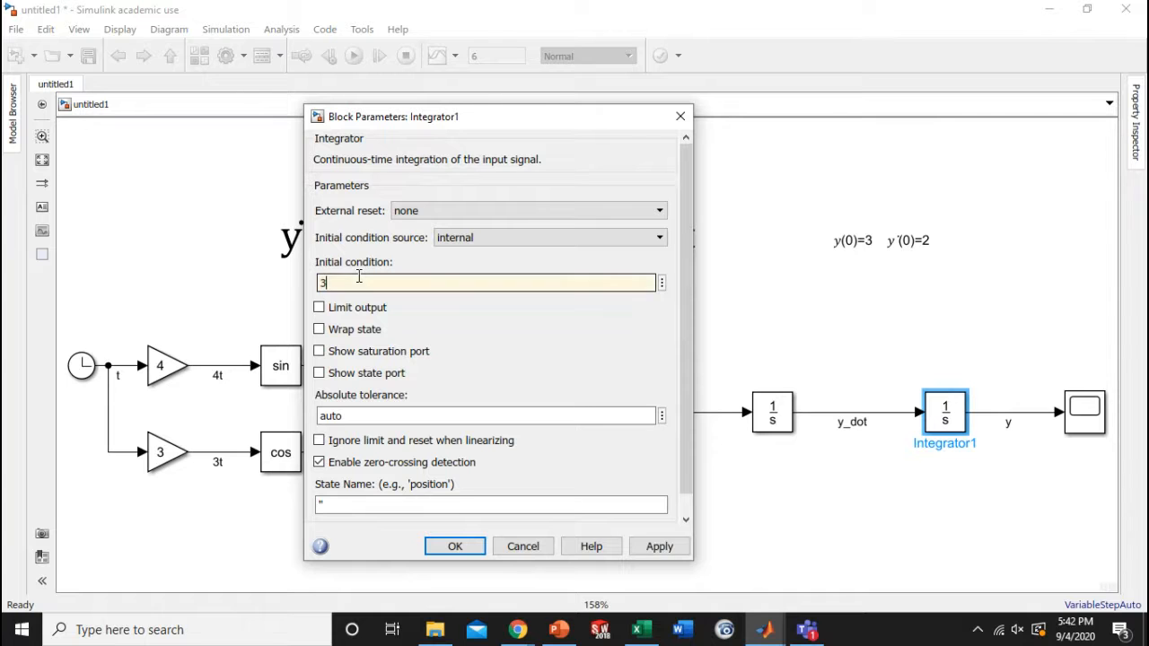
pyautogui.click(462, 550)
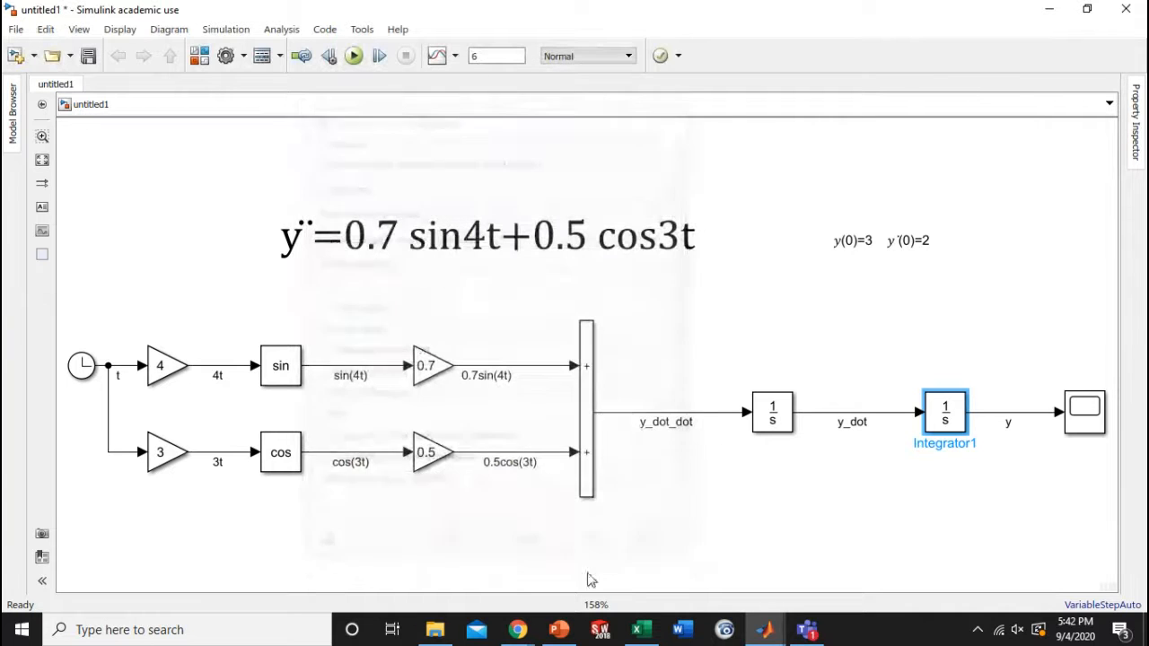
pyautogui.click(781, 519)
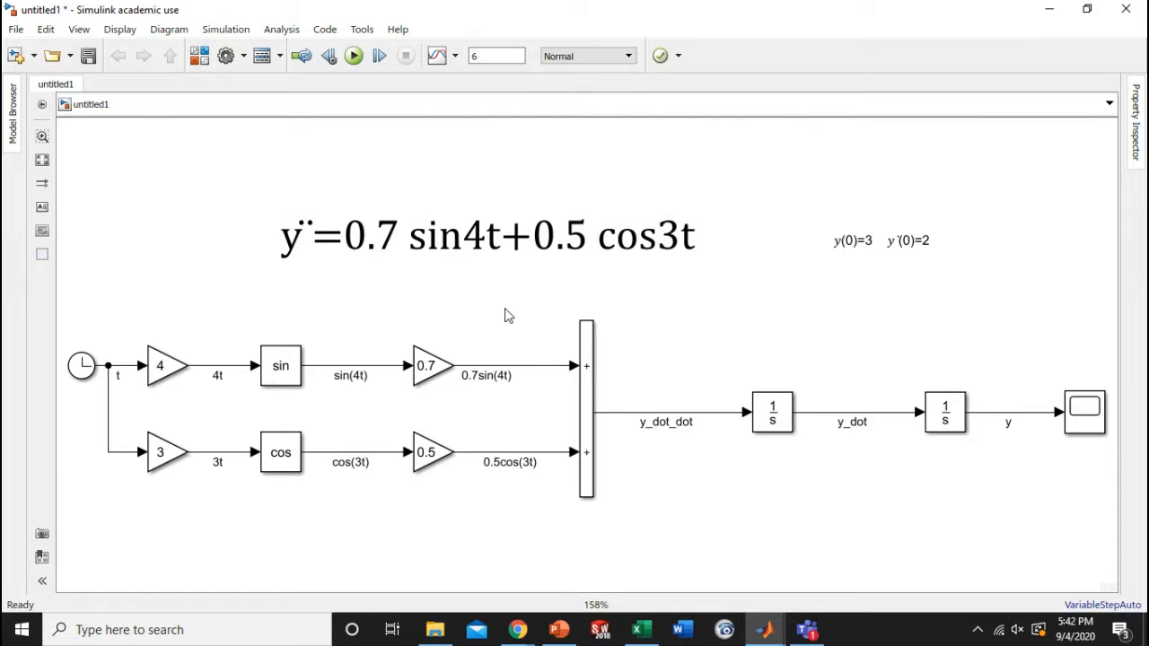
# Run the simulation and open the Scope to view the plot of y.
pyautogui.click(353, 56)
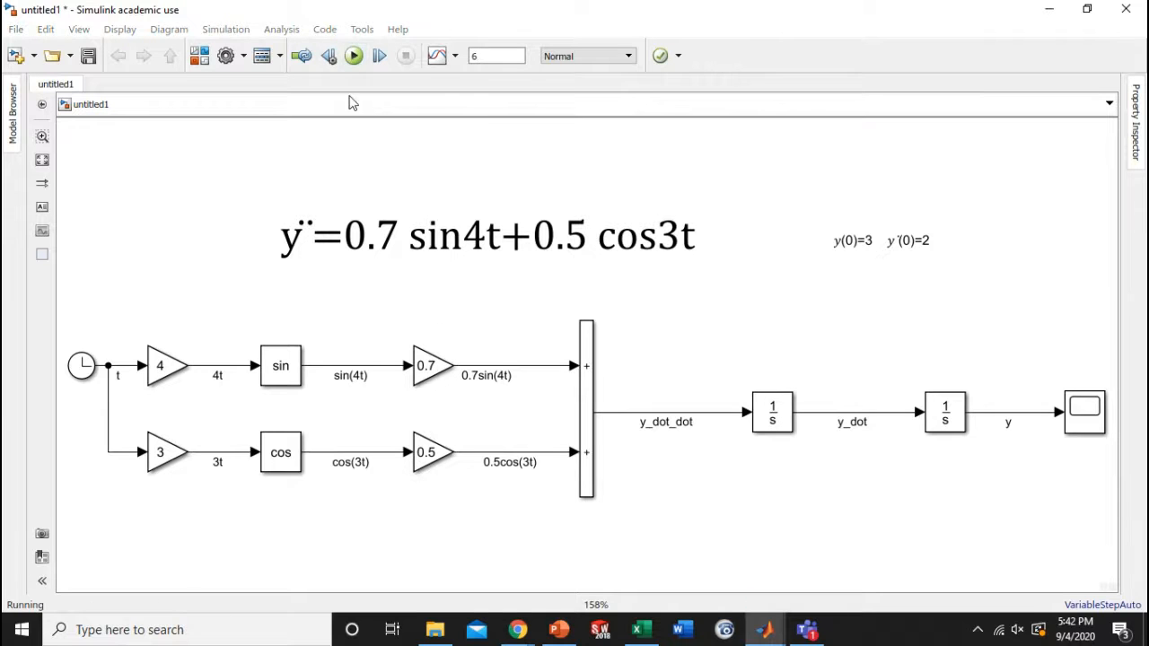
pyautogui.click(382, 258)
pyautogui.click(493, 312)
pyautogui.doubleClick(1086, 411)
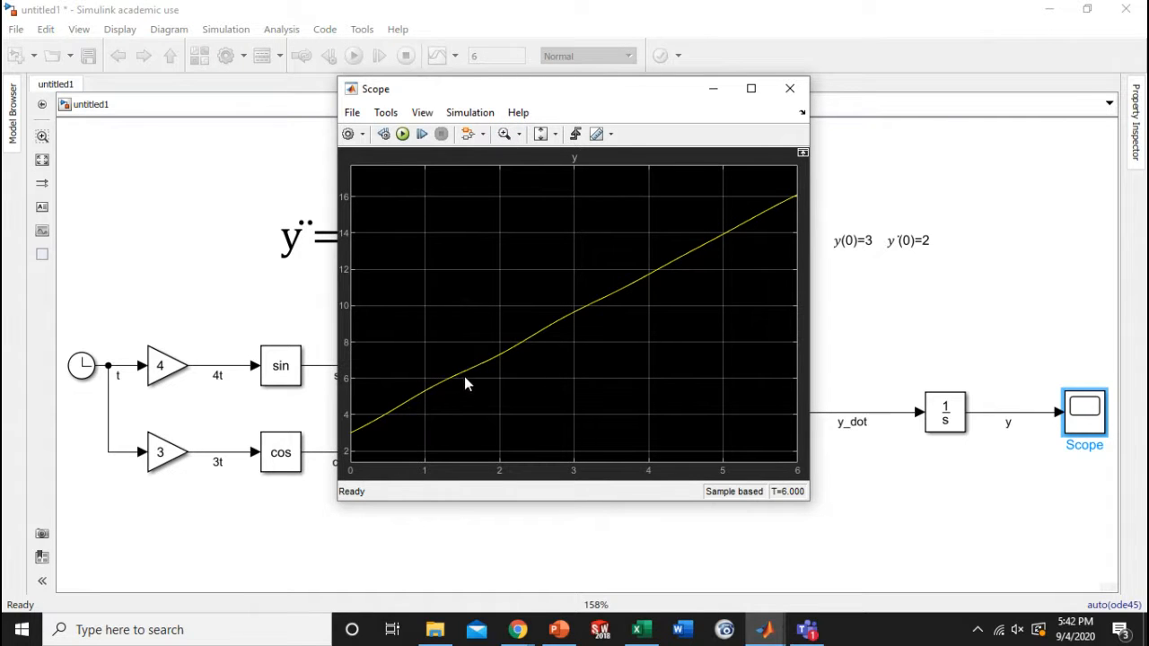
# Zoom repeatedly into the middle of the y curve in the Scope plot.
pyautogui.click(518, 134)
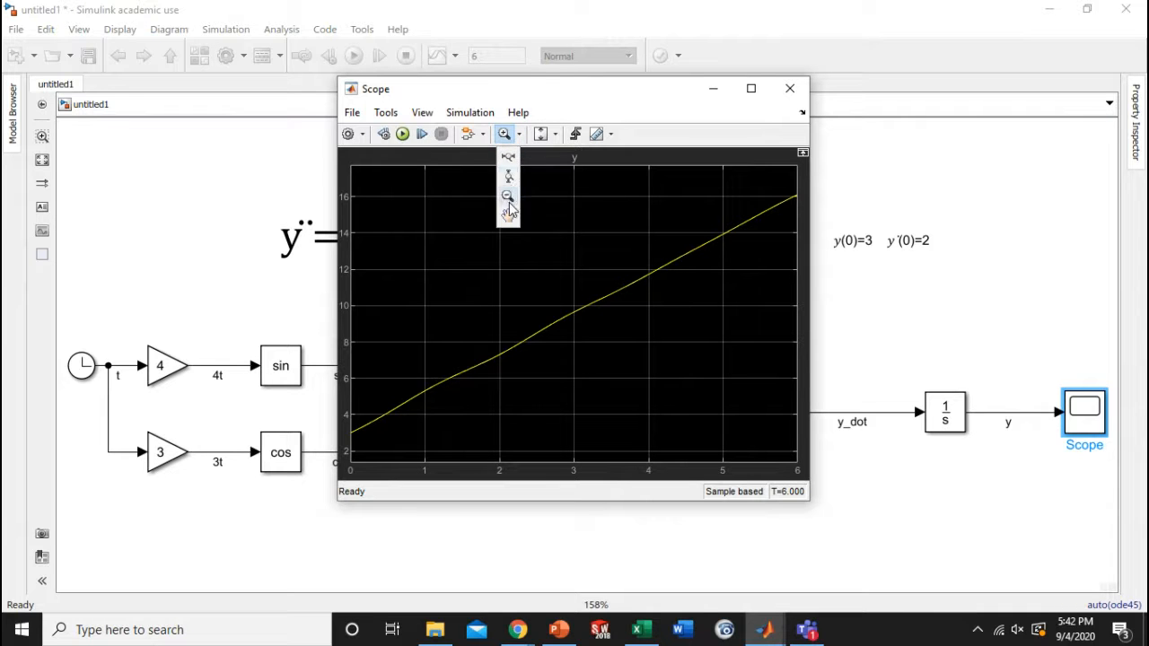
pyautogui.click(508, 156)
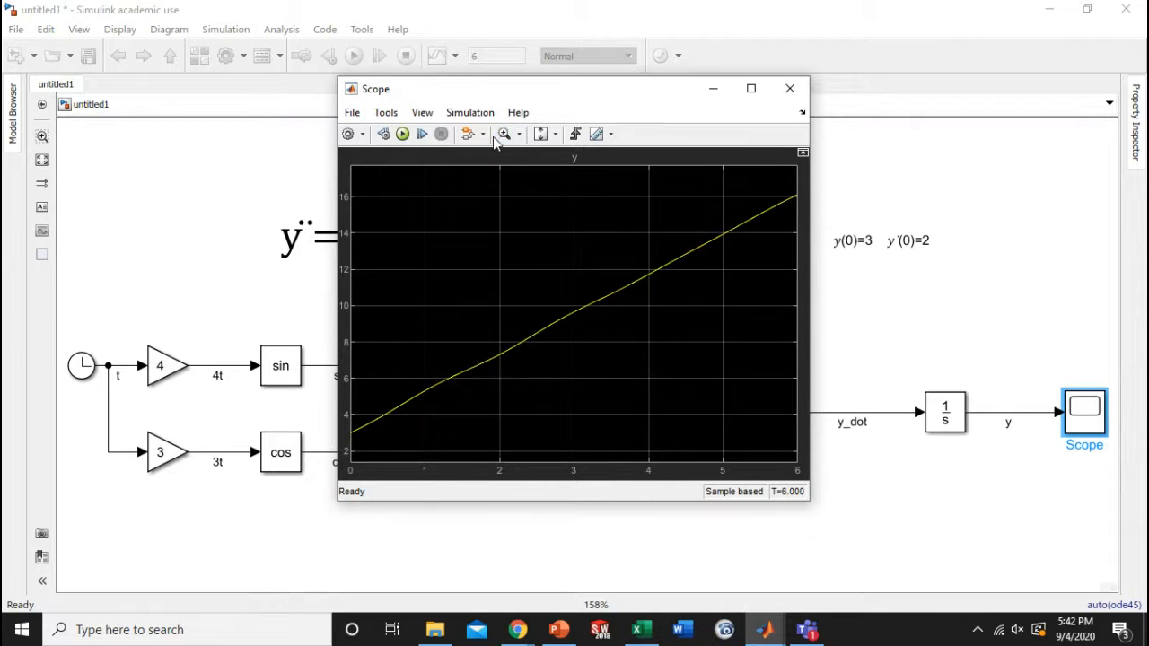
pyautogui.moveTo(518, 292); pyautogui.dragTo(652, 396)
pyautogui.moveTo(454, 224); pyautogui.dragTo(562, 283)
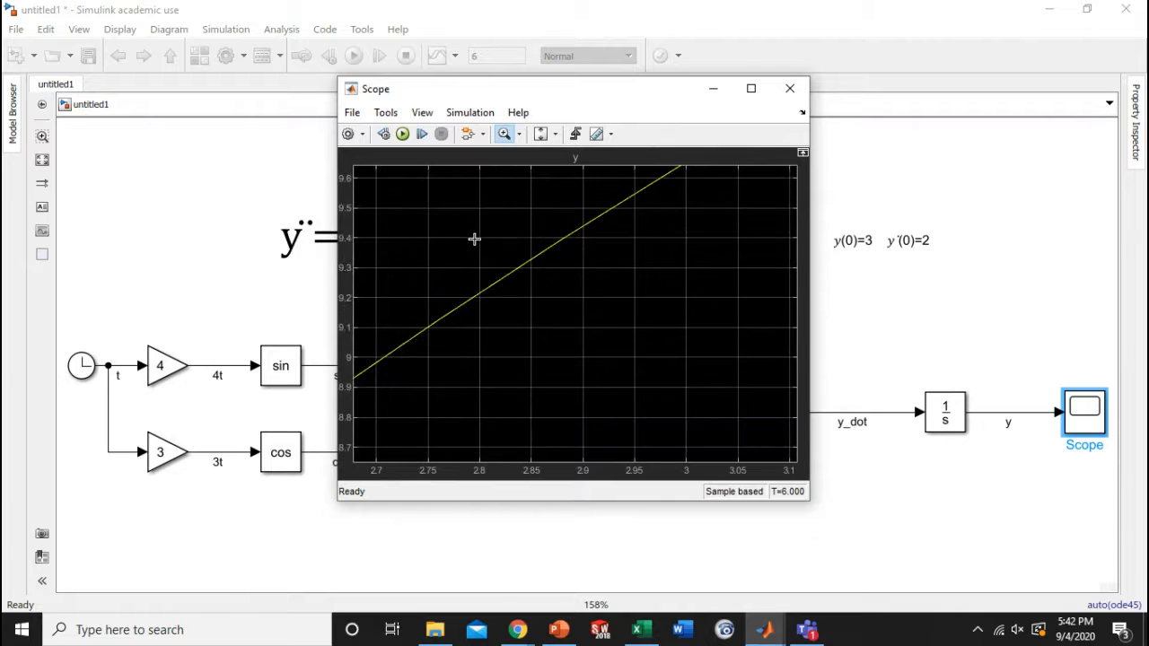
pyautogui.moveTo(474, 240); pyautogui.dragTo(636, 321)
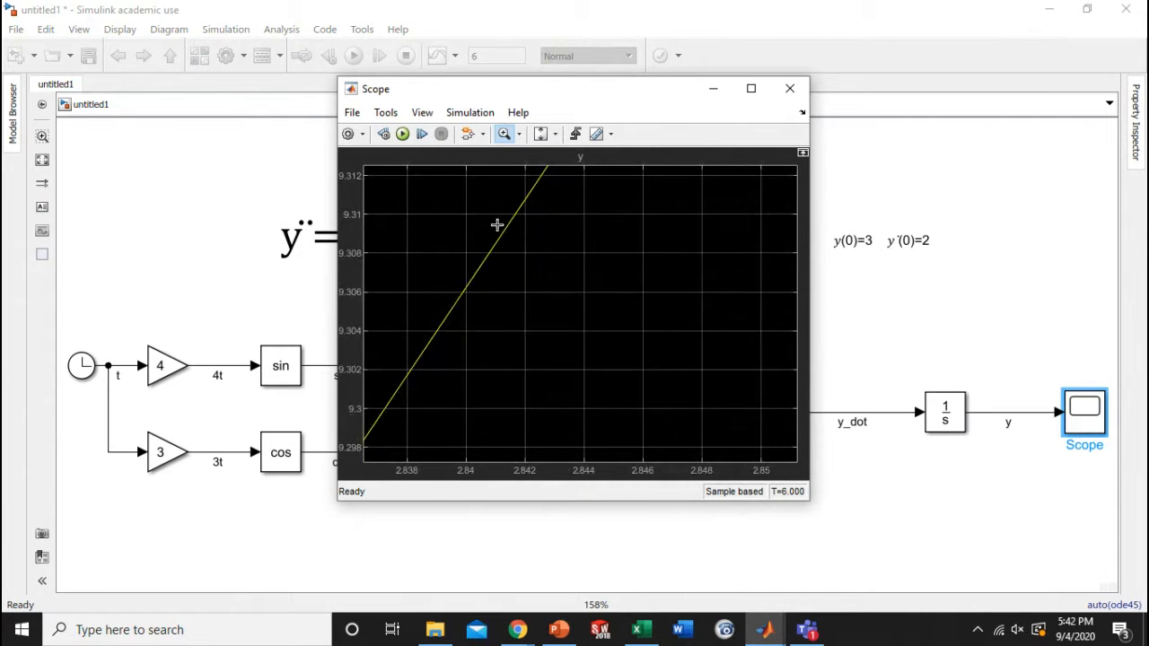
pyautogui.moveTo(495, 225); pyautogui.dragTo(598, 271)
# Switch the Scope's axis scaling from Y only to both X and Y axes and fit the whole y curve.
pyautogui.click(519, 134)
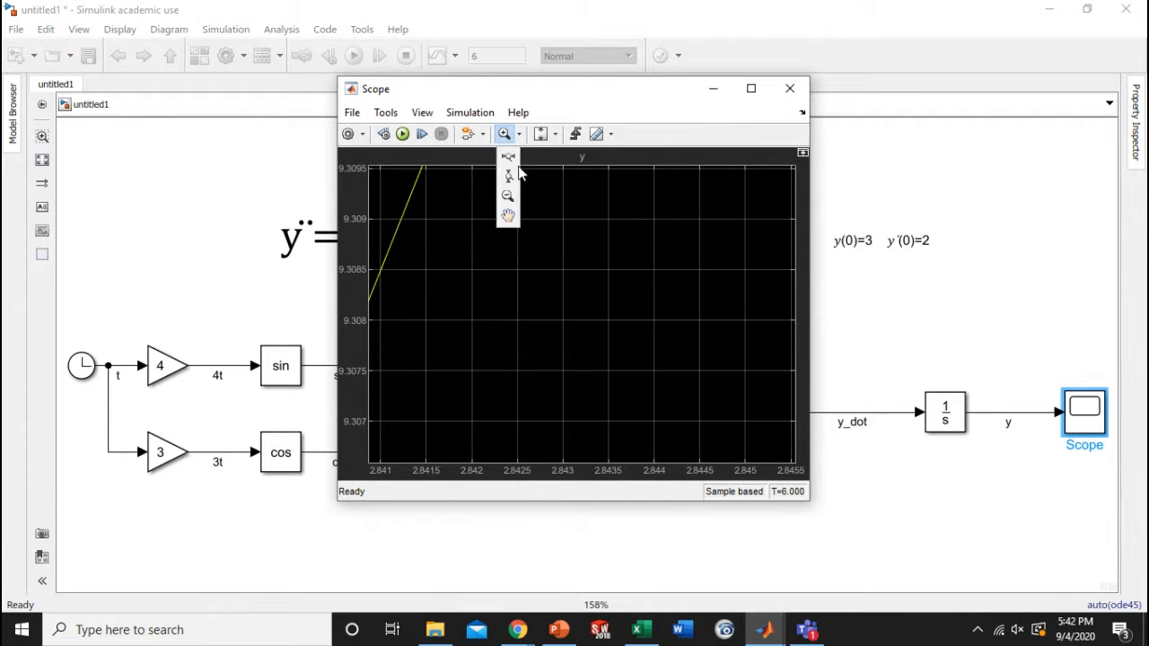
pyautogui.click(541, 134)
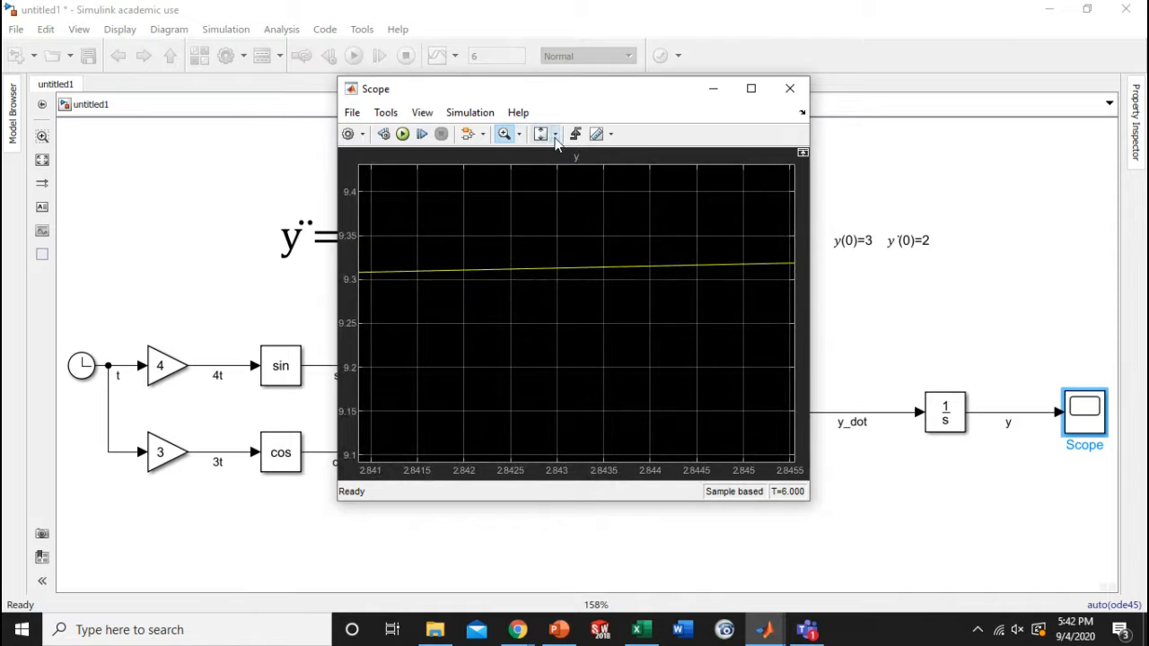
pyautogui.click(555, 133)
pyautogui.click(544, 177)
pyautogui.click(596, 413)
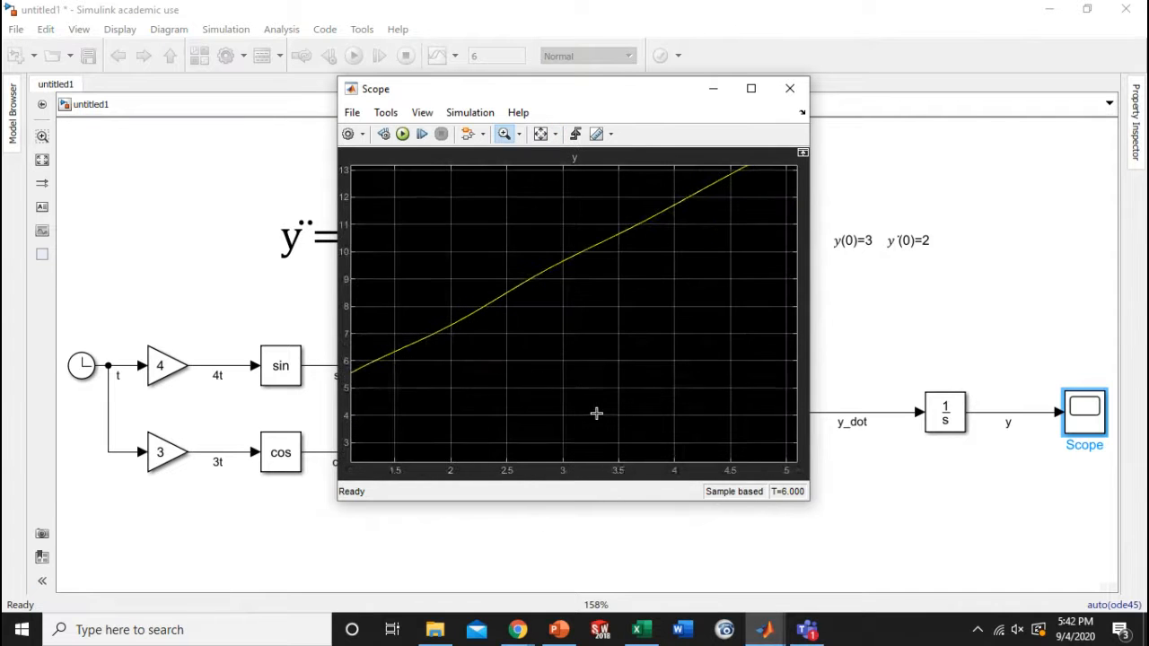
pyautogui.scroll(-1, 532, 258)
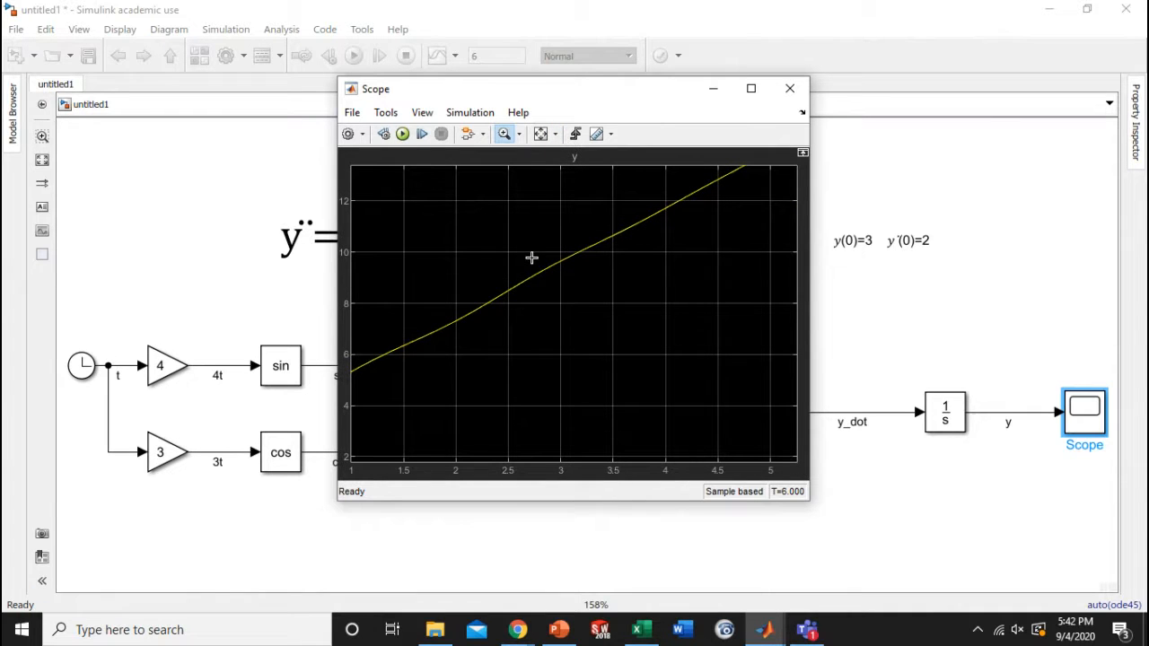
pyautogui.click(519, 134)
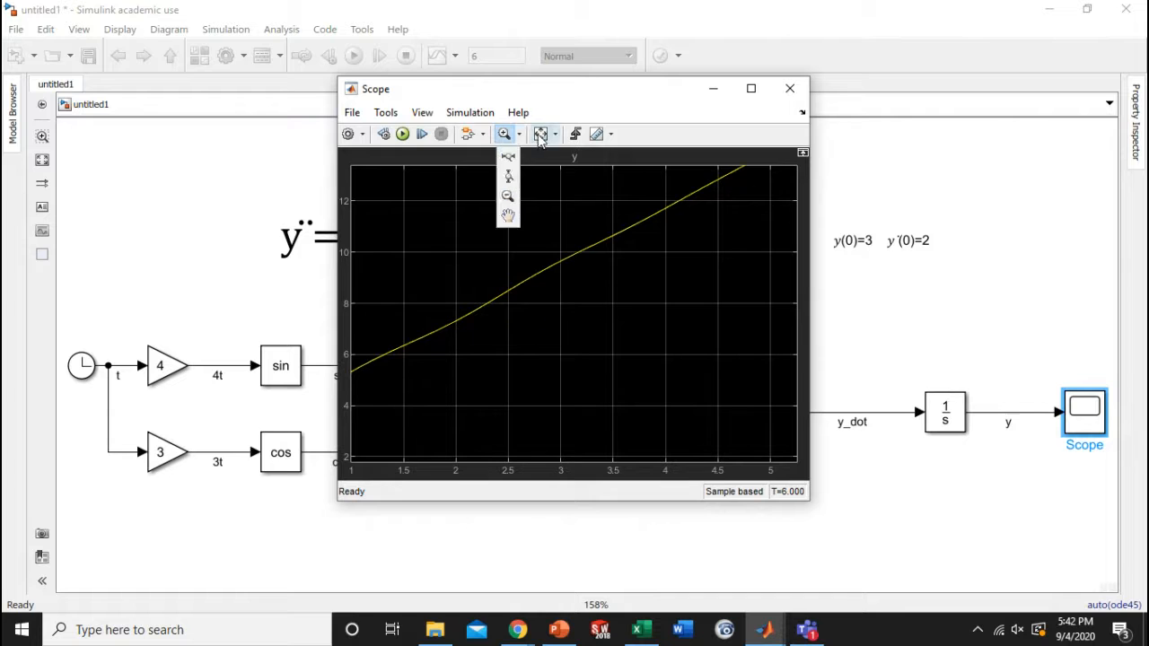
pyautogui.click(541, 134)
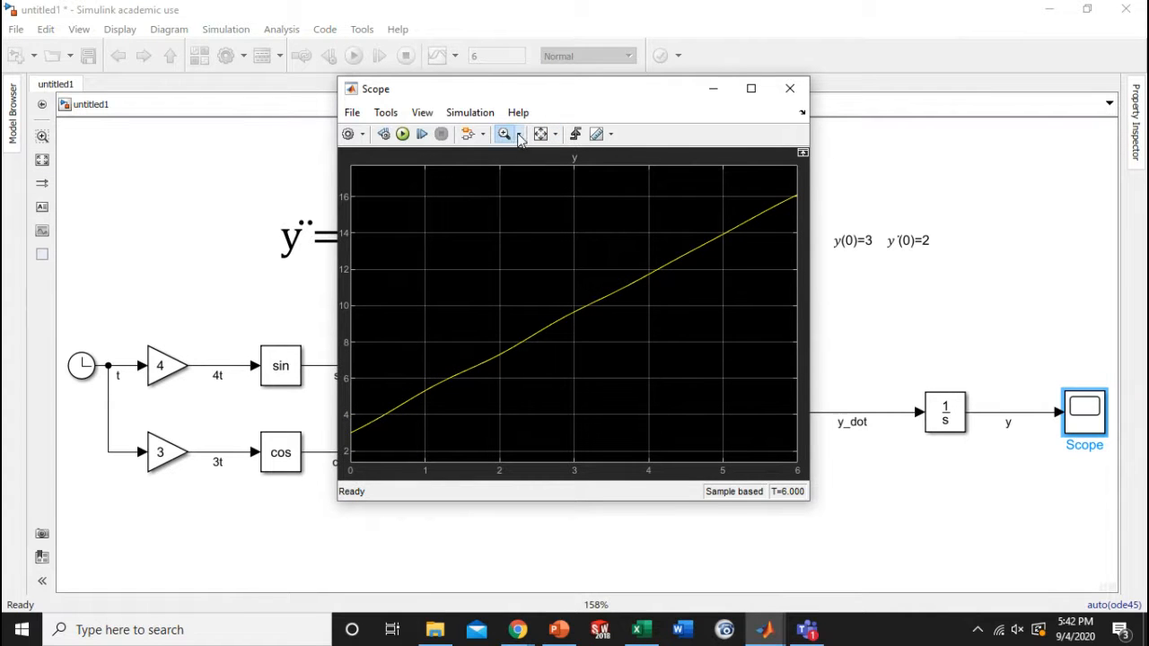
# Zoom closely into the y curve near its middle, restore the full plot and check the axis scaling options.
pyautogui.click(502, 136)
pyautogui.click(545, 341)
pyautogui.click(544, 309)
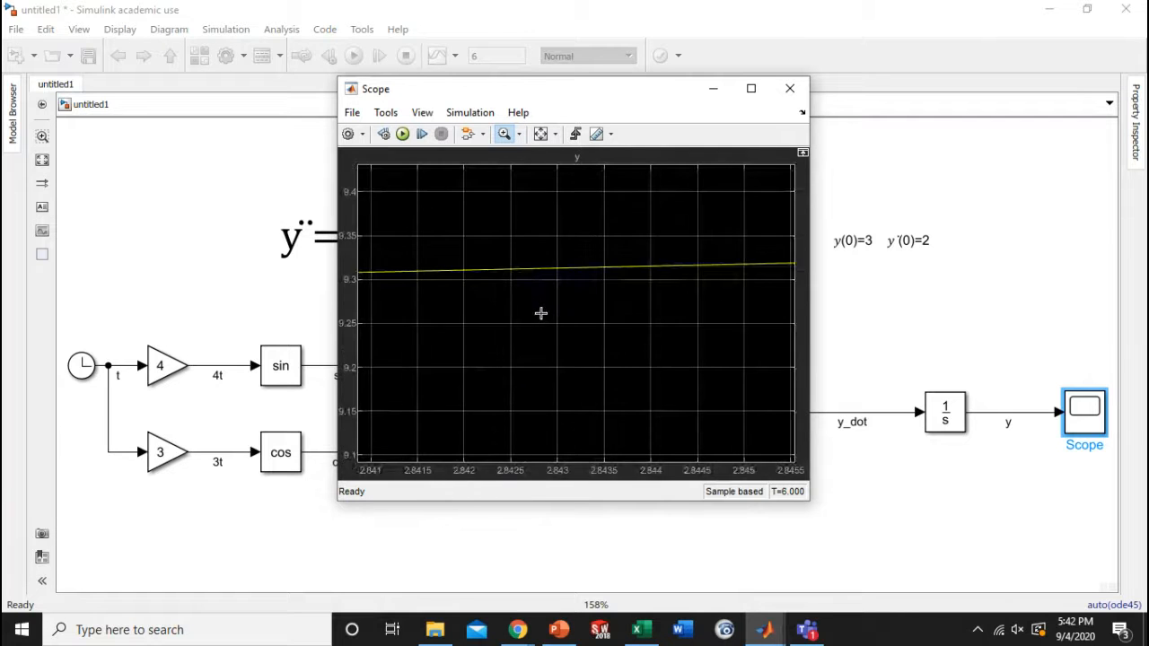
pyautogui.click(541, 309)
pyautogui.click(540, 305)
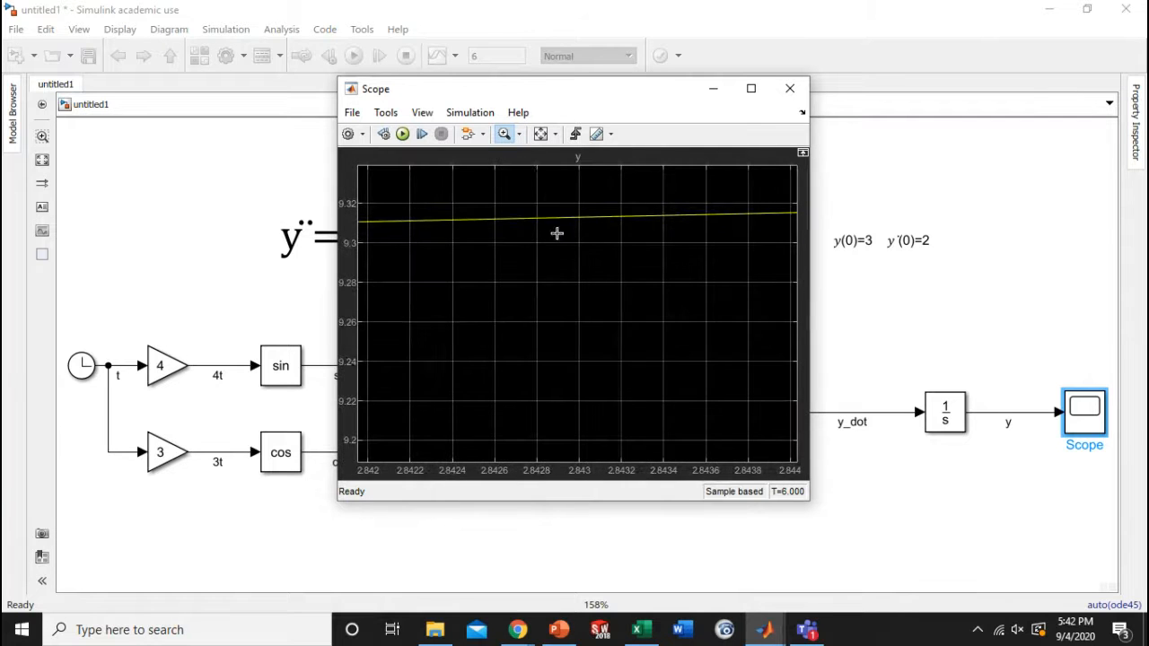
pyautogui.click(542, 134)
pyautogui.click(555, 133)
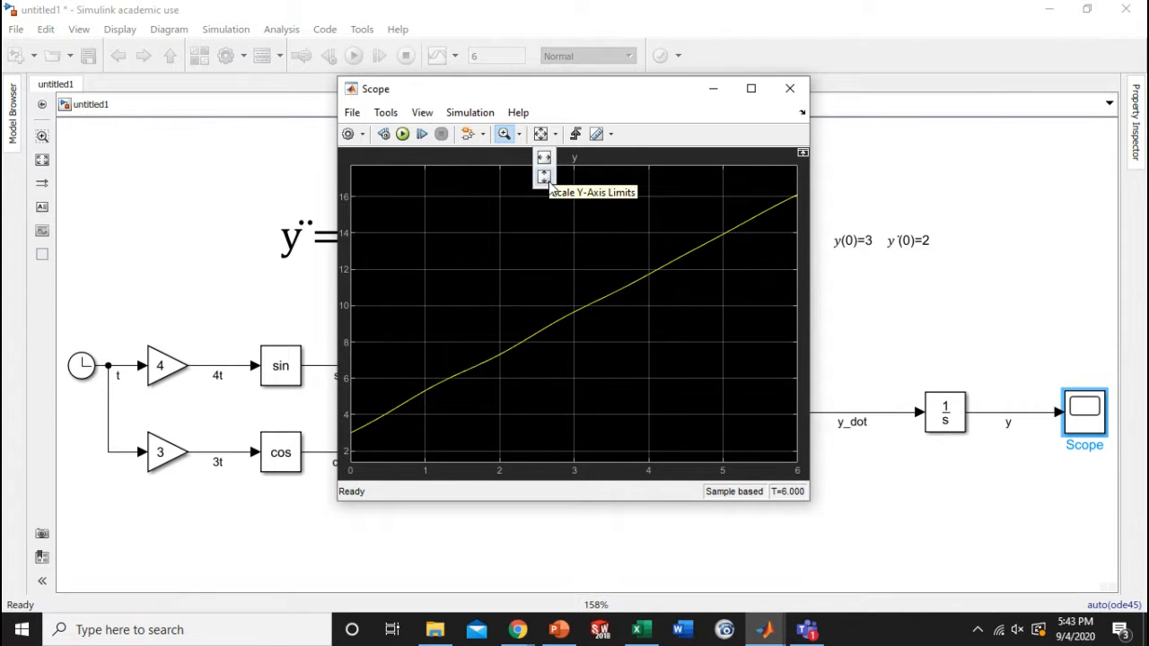
pyautogui.click(550, 186)
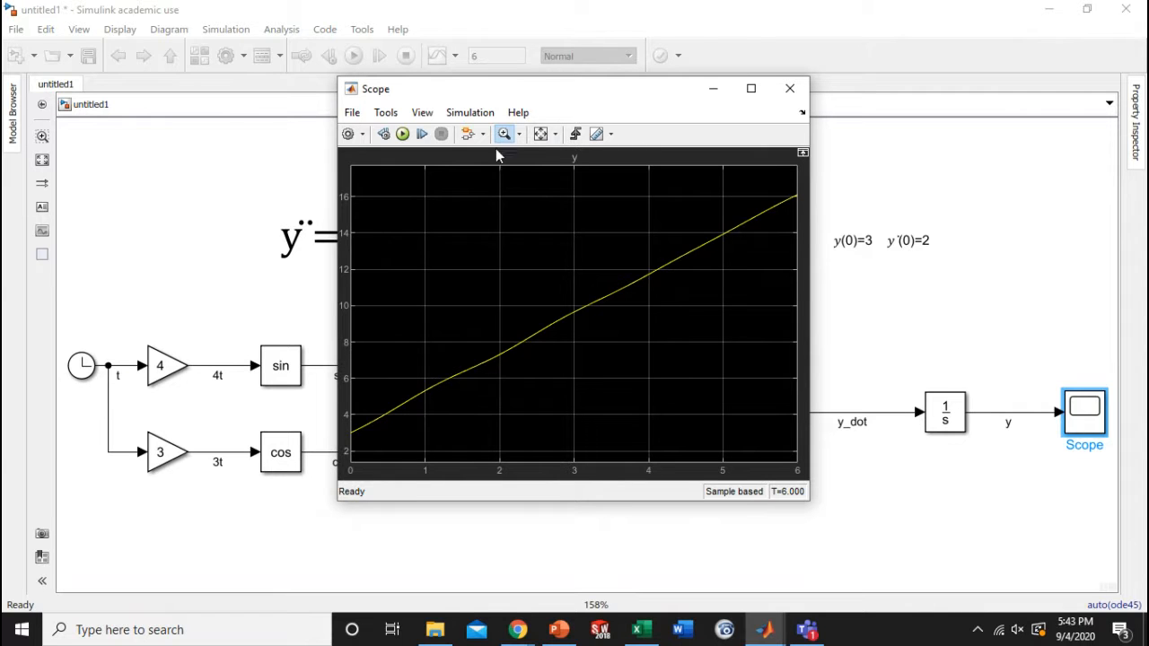
# Zoom in on the y curve around t = 2, fit the full plot again and close the Scope.
pyautogui.click(503, 134)
pyautogui.moveTo(466, 325); pyautogui.dragTo(549, 392)
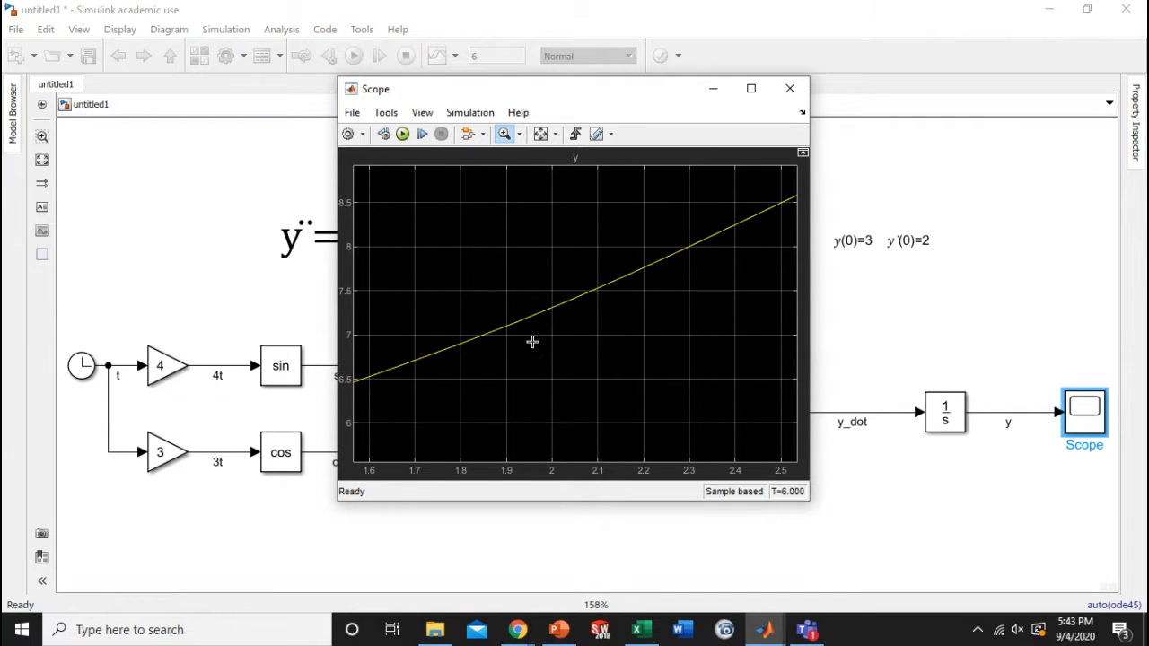
pyautogui.click(534, 136)
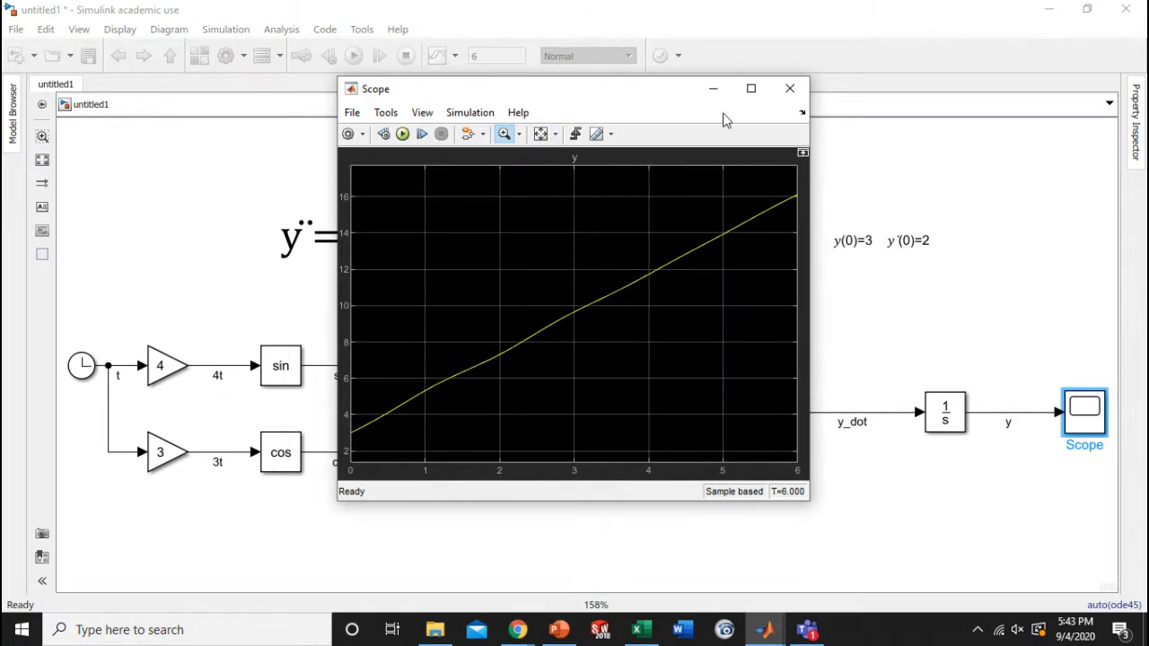
pyautogui.click(789, 89)
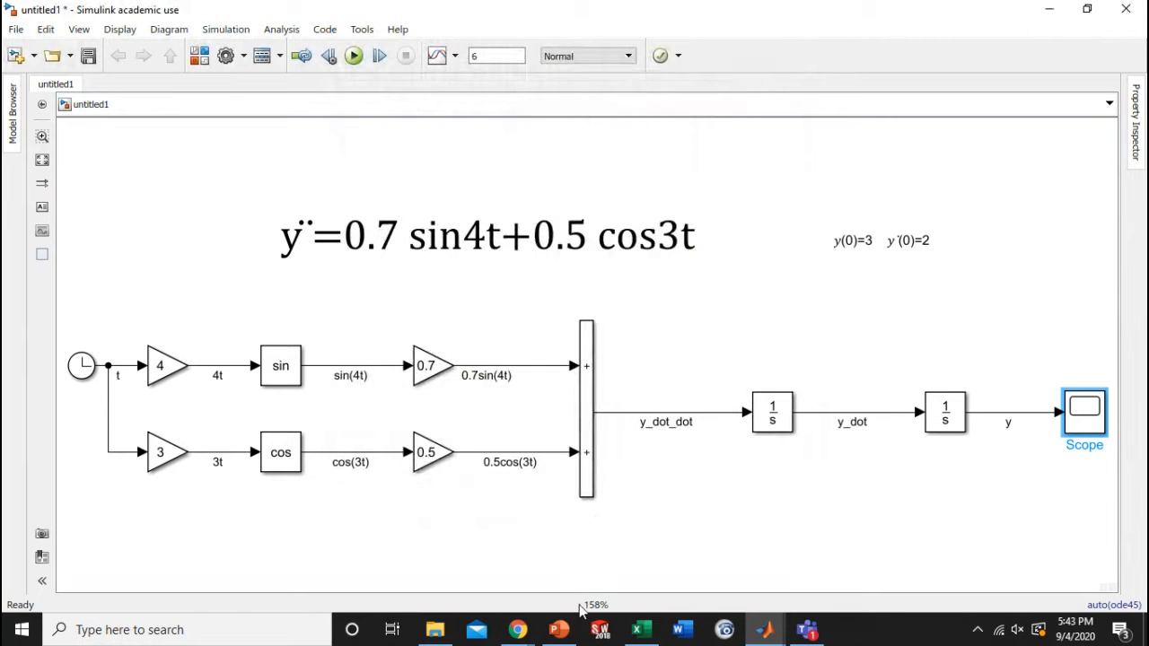